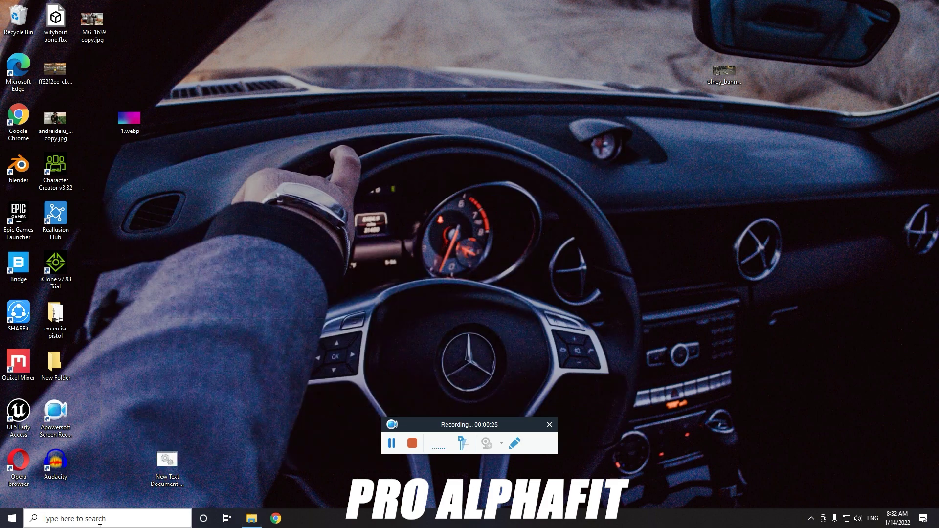
Find Adobe Premiere Pro through the Windows search and launch it.
text(per)
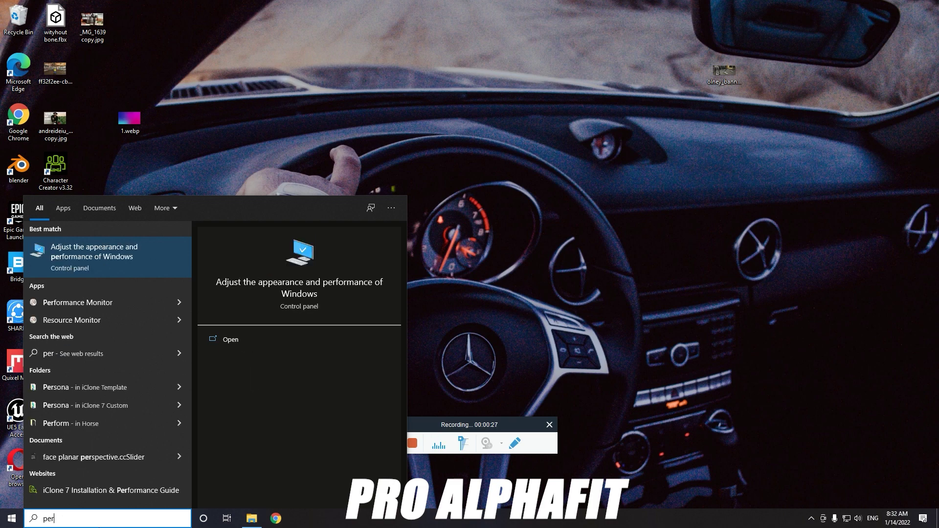
key(ctrl+a)
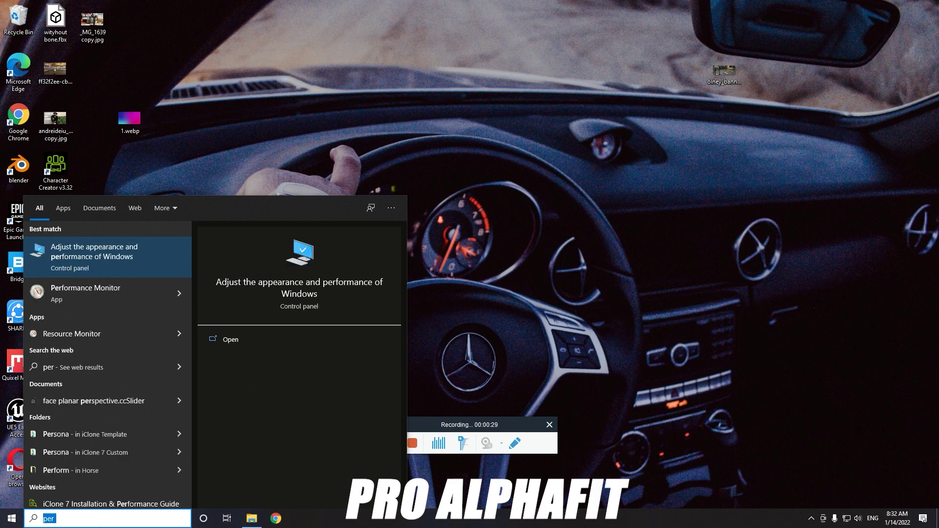
text(pre)
key(Return)
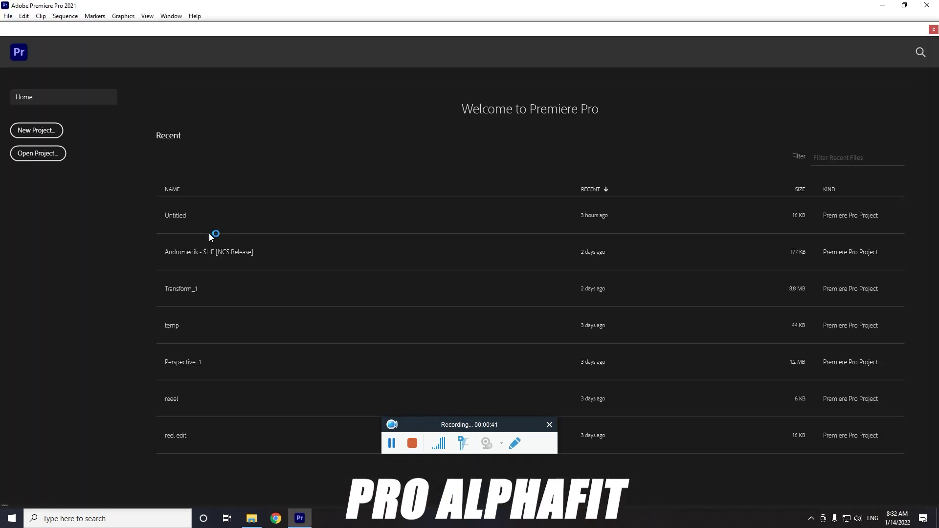
Create a new project named Andriie with the default location and settings.
click(49, 130)
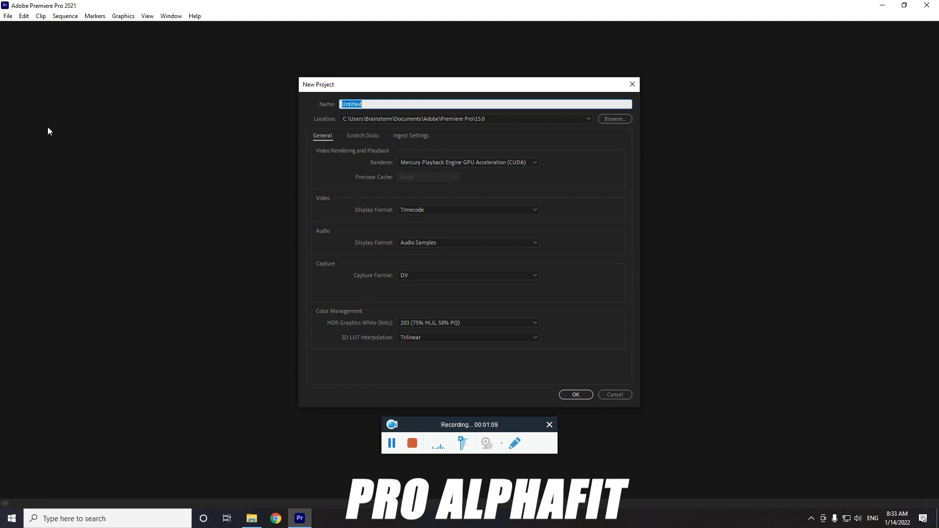
text(Andriie)
key(Return)
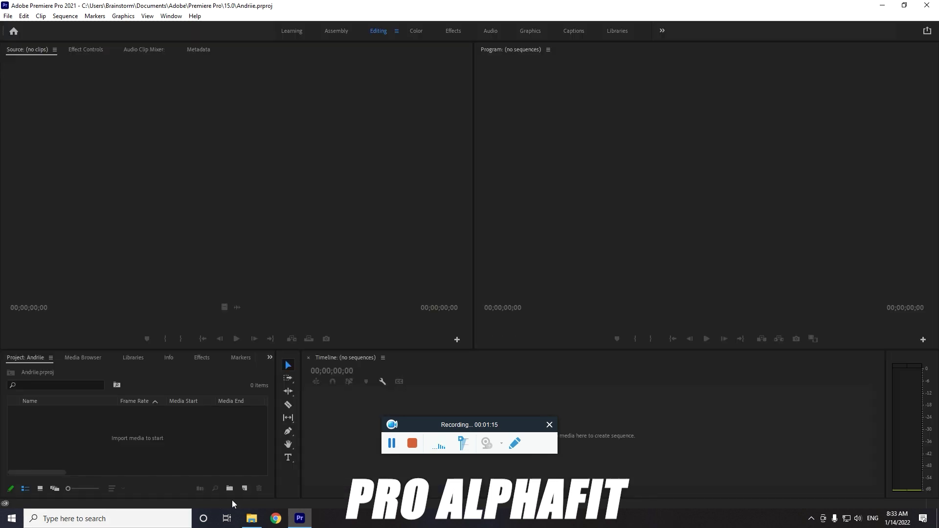
click(251, 518)
scroll(174, 288, up, 3)
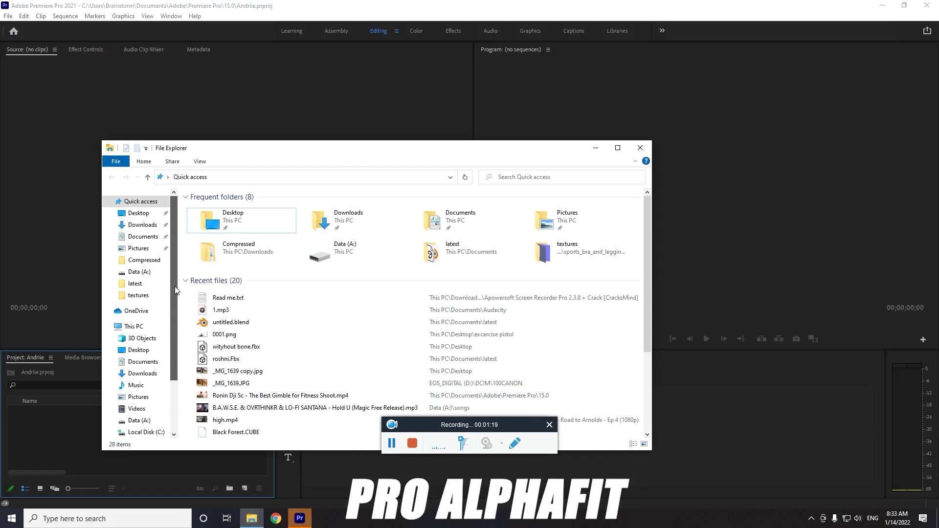
scroll(179, 313, down, 2)
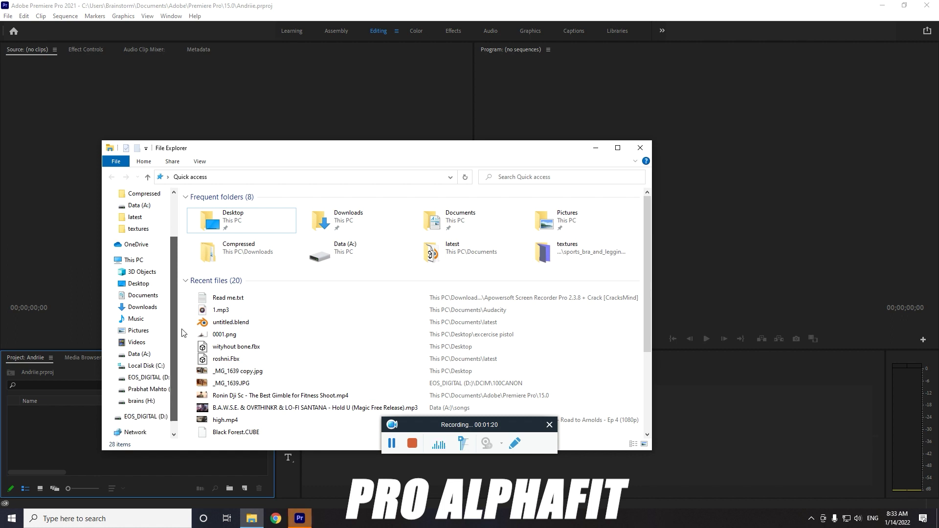
click(131, 356)
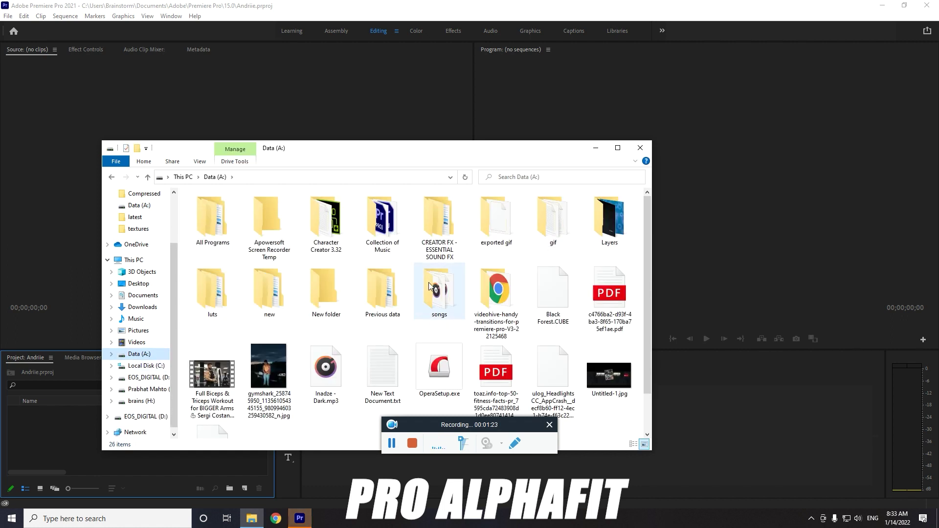
double_click(374, 292)
double_click(216, 209)
click(224, 211)
double_click(224, 211)
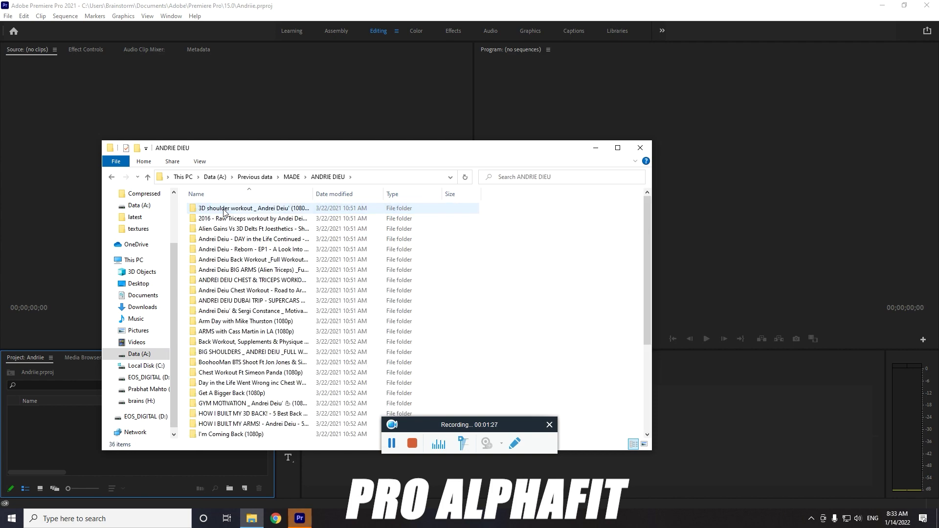
mouse_move(648, 218)
mouse_down()
mouse_move(649, 302)
mouse_move(649, 218)
mouse_up()
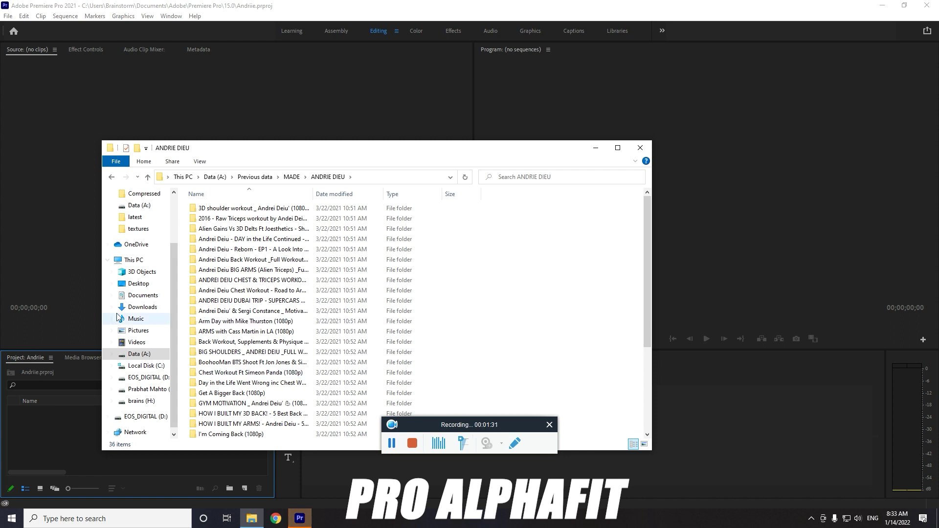
click(283, 520)
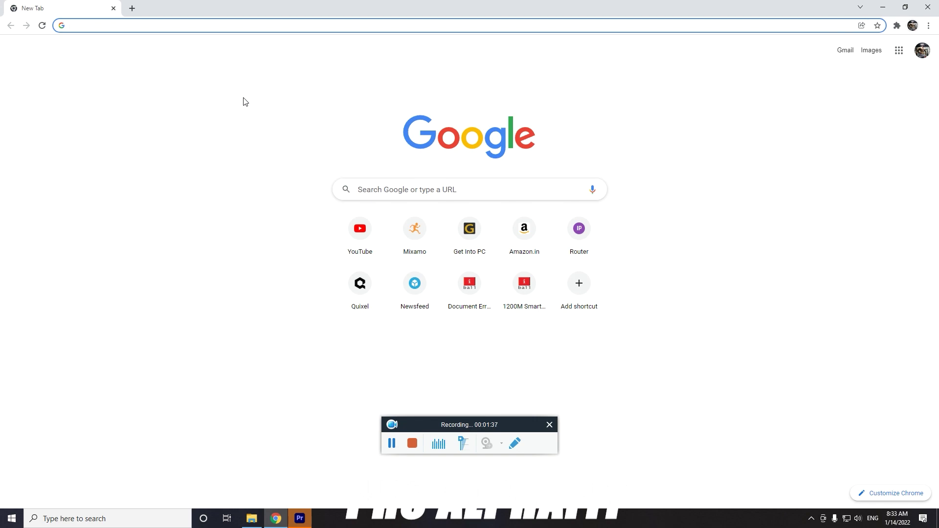
click(878, 6)
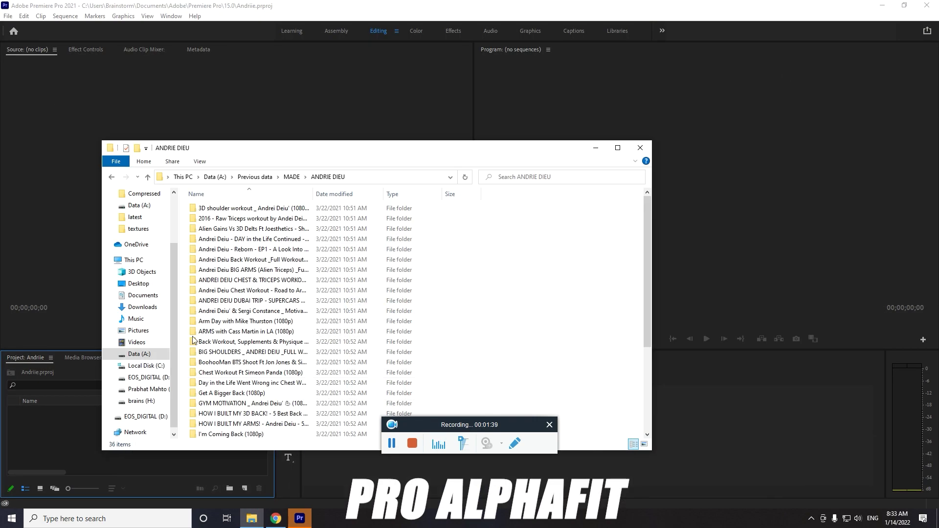
Open the songs folder on the Data (A:) drive and look through its music files.
click(215, 176)
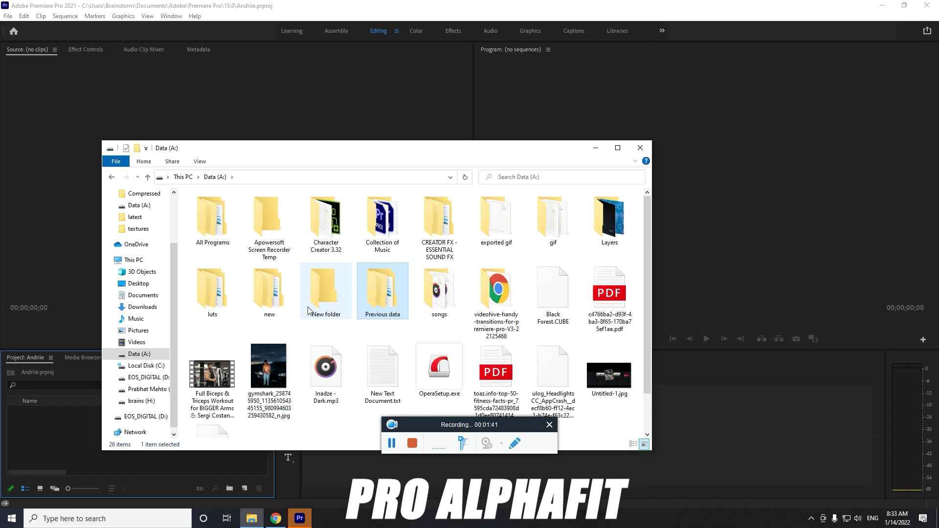
double_click(439, 291)
scroll(283, 318, down, 3)
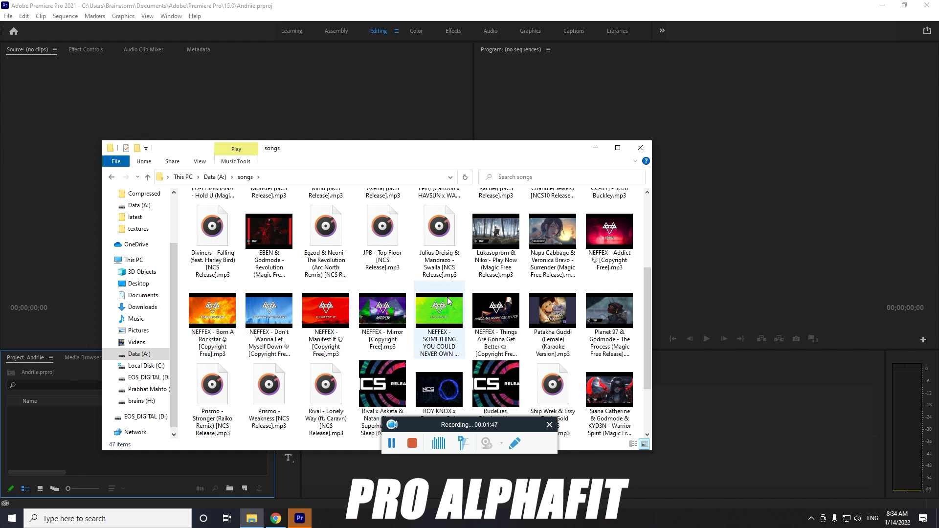
drag(649, 280, 653, 326)
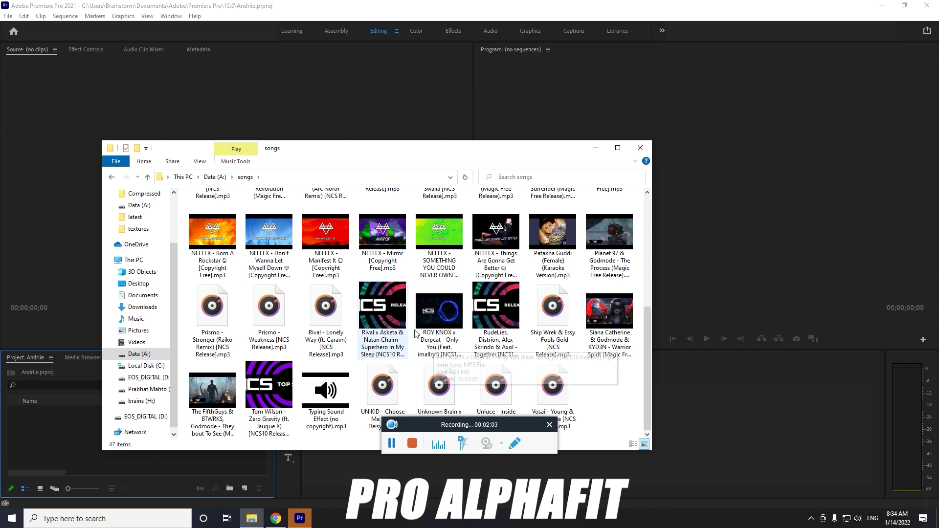
drag(648, 388, 607, 317)
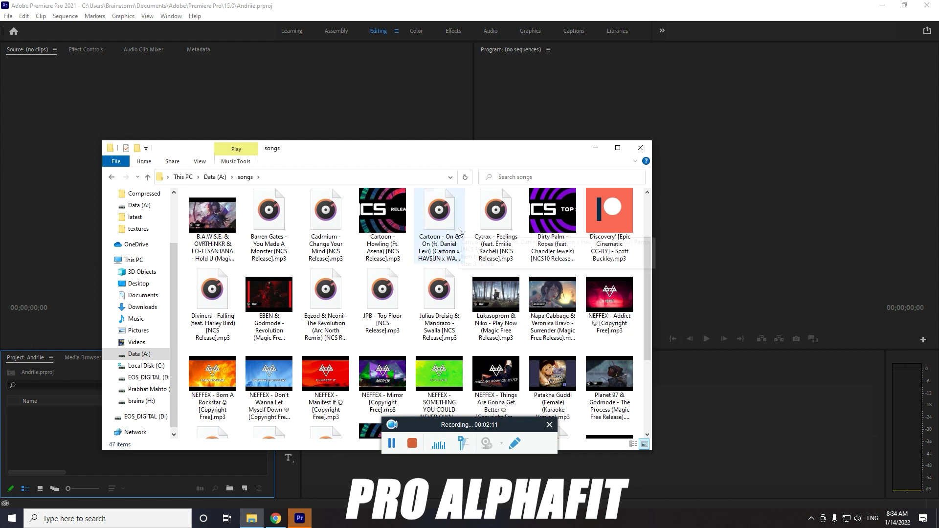
Preview the Barren Gates and EBEN & Godmode tracks in the music player, closing it after each, and browse more songs.
double_click(281, 232)
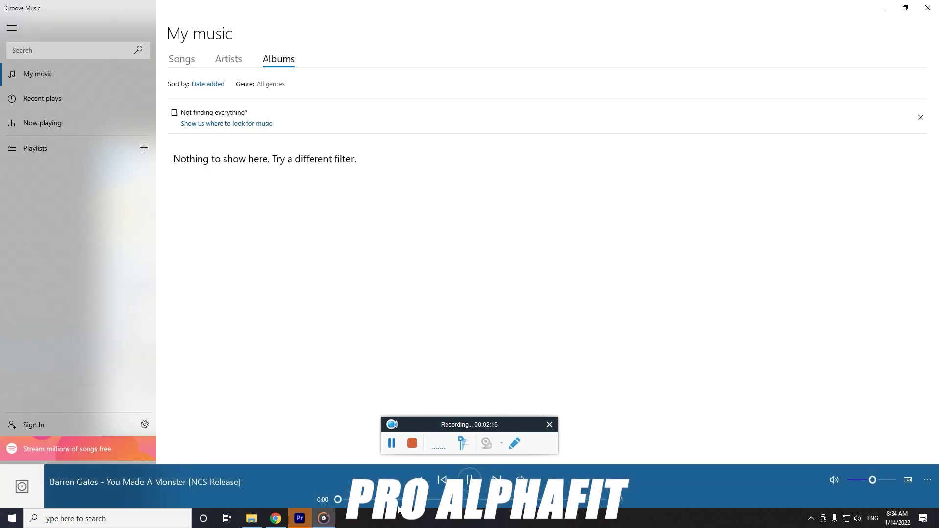
click(397, 499)
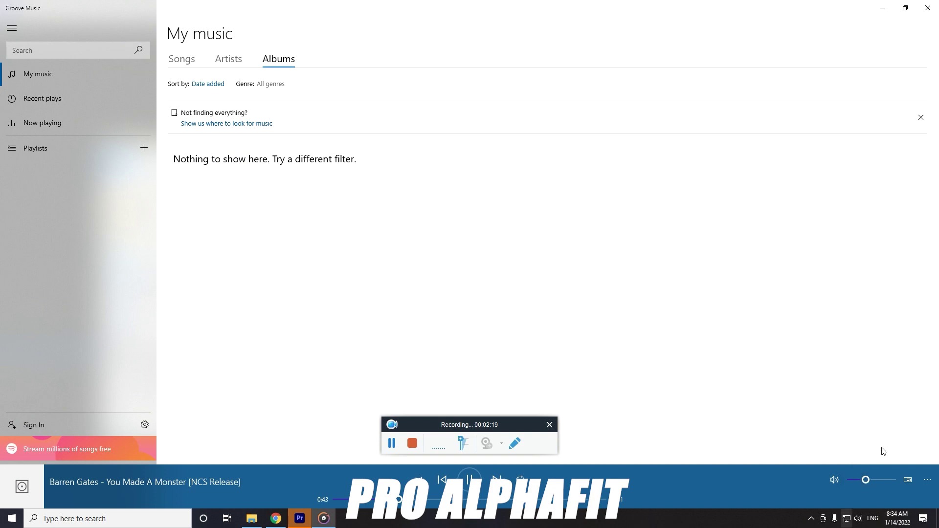
click(928, 7)
double_click(259, 335)
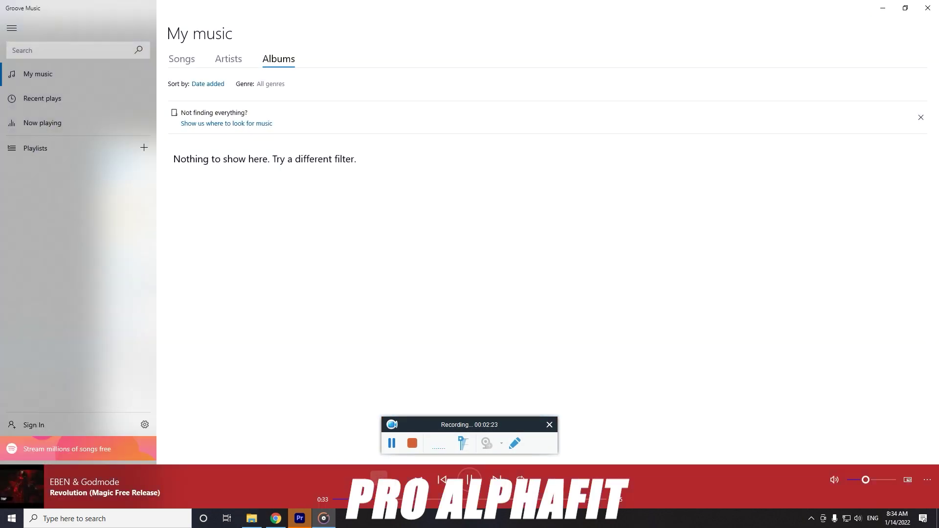
click(927, 8)
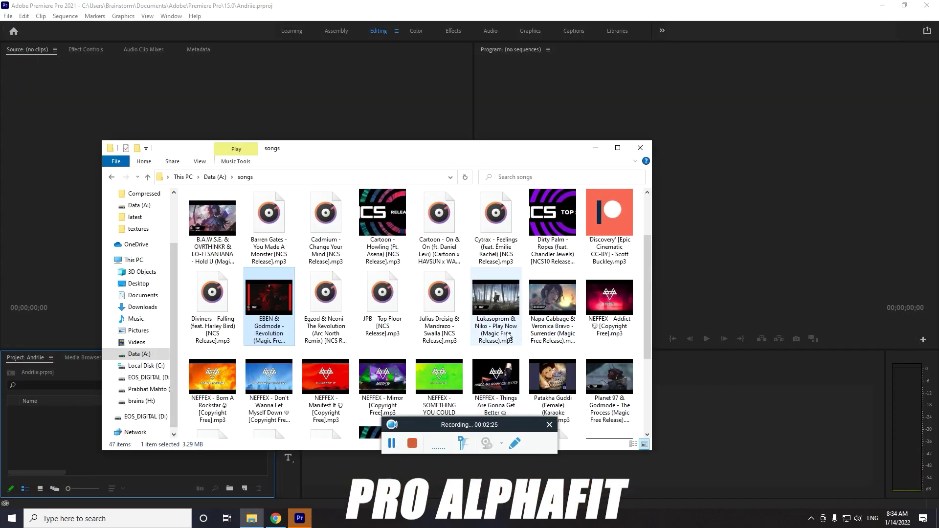
scroll(494, 323, down, 3)
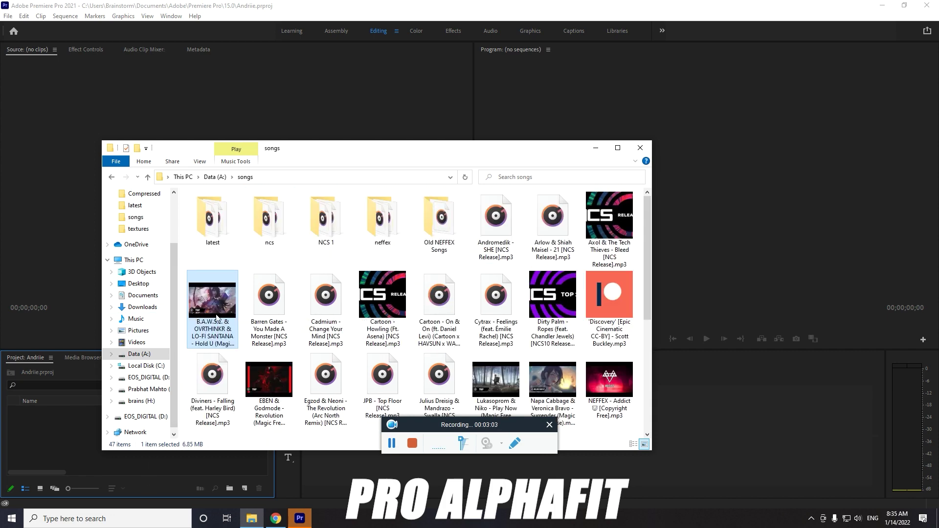
Import the B.A.W.S.E. & OVRTHINKR & LO-FI SANTANA "Hold U" song into the project and create a sequence from it.
drag(212, 315, 61, 435)
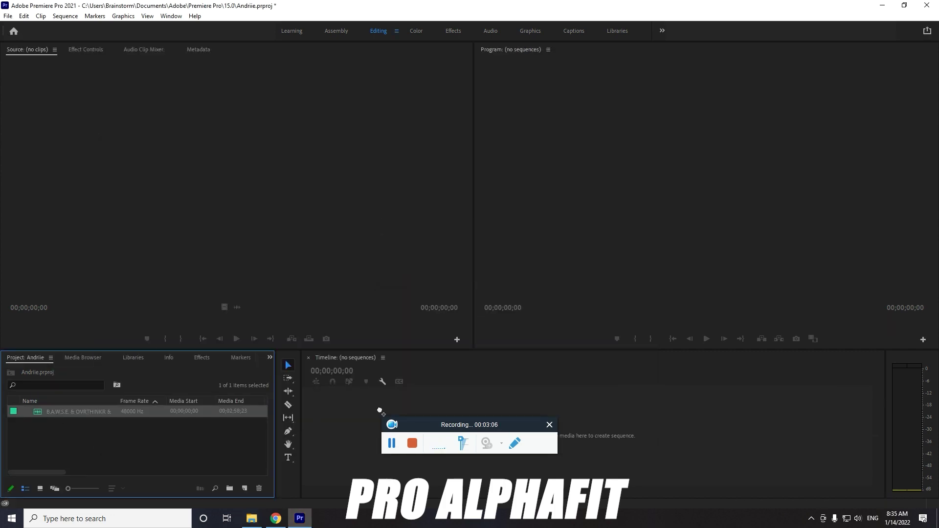
drag(404, 410, 404, 386)
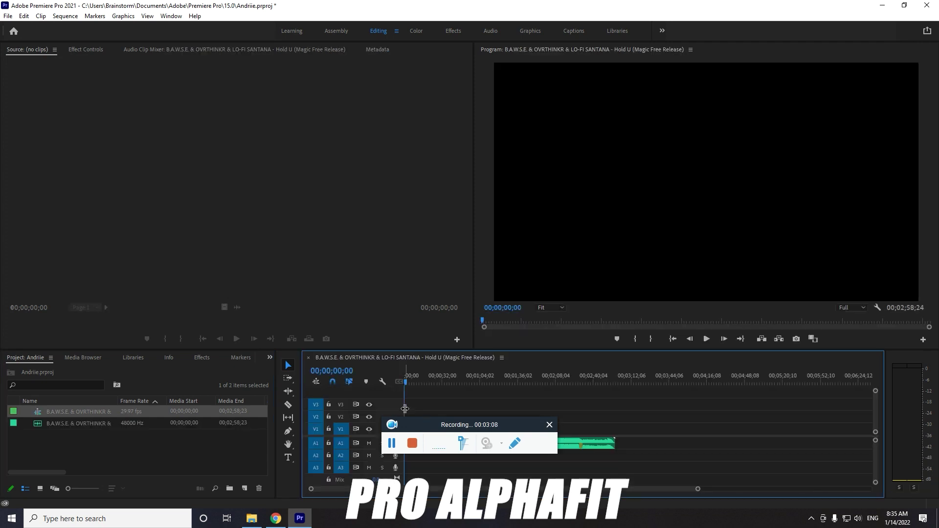
drag(504, 431, 260, 170)
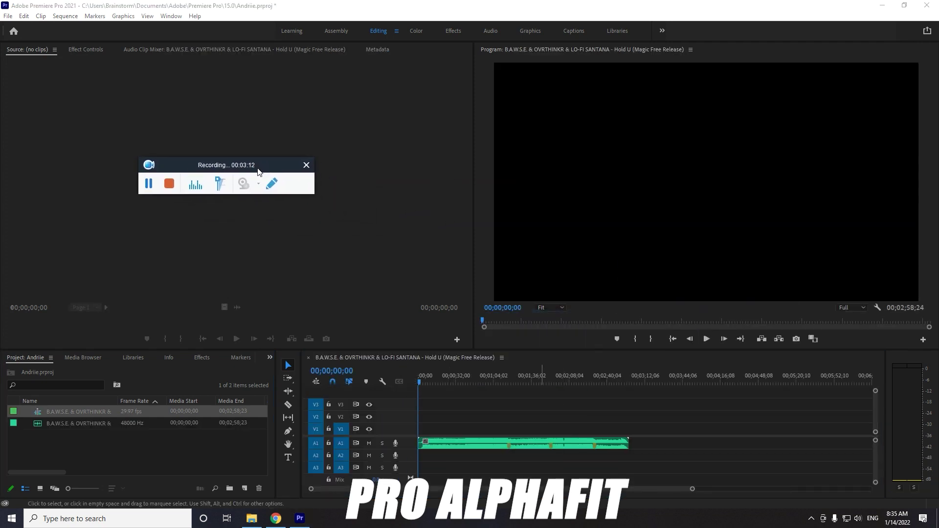
Scrub through the song on the timeline, checking points around 0:40, 1:18 and 2:04.
drag(453, 375, 468, 378)
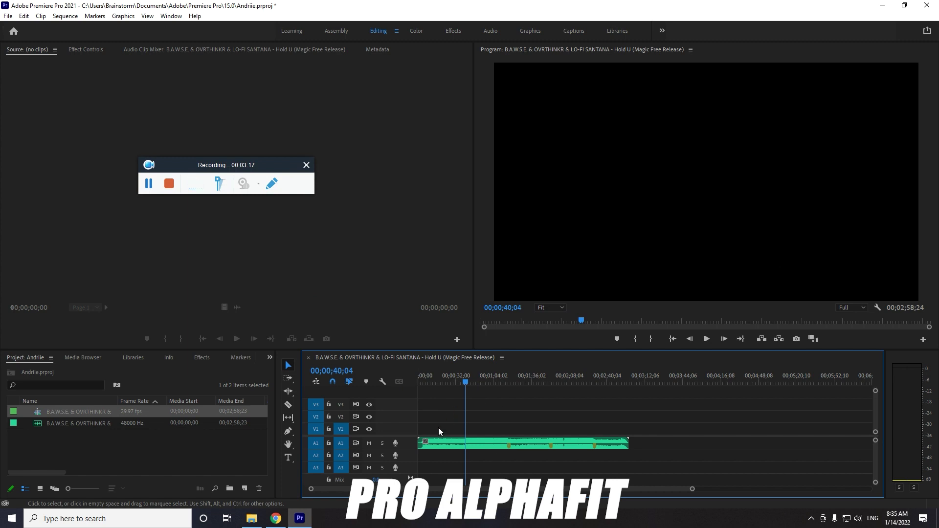
click(509, 380)
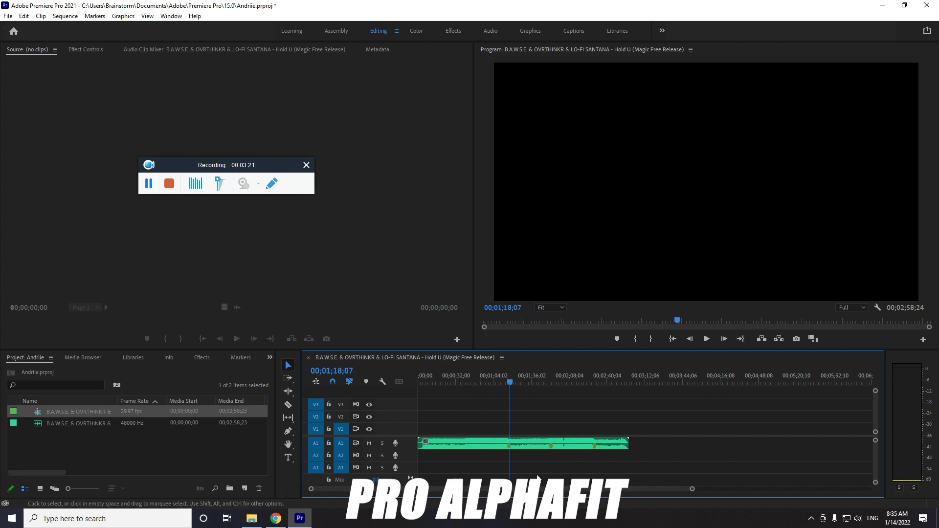
drag(546, 380, 564, 380)
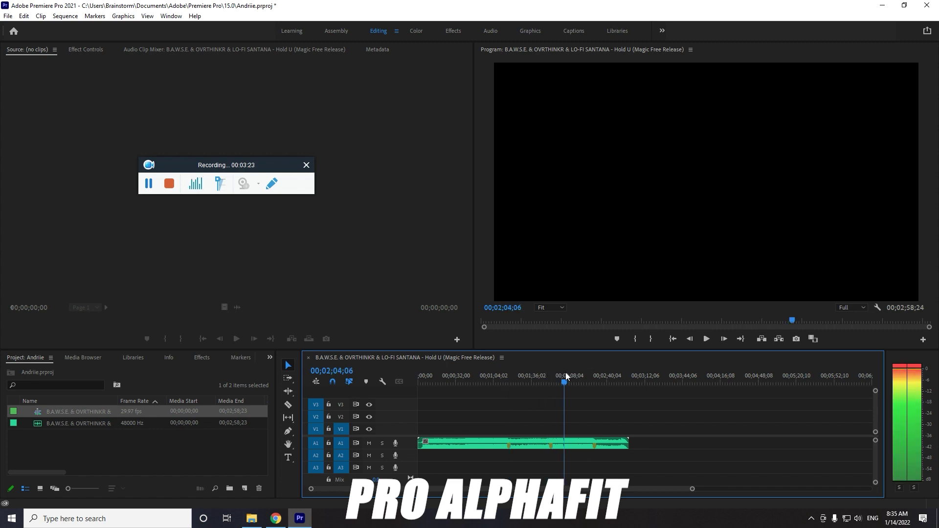
ctrl+click(594, 445)
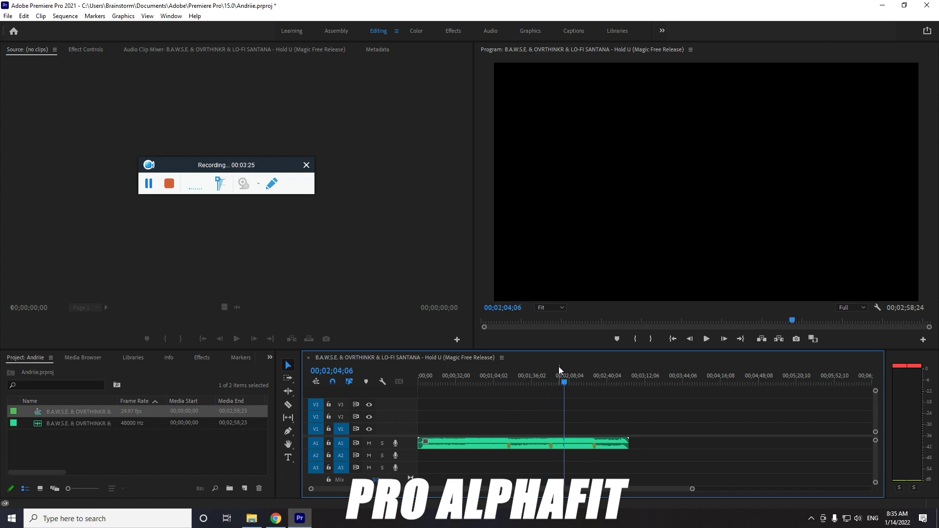
drag(559, 368, 511, 370)
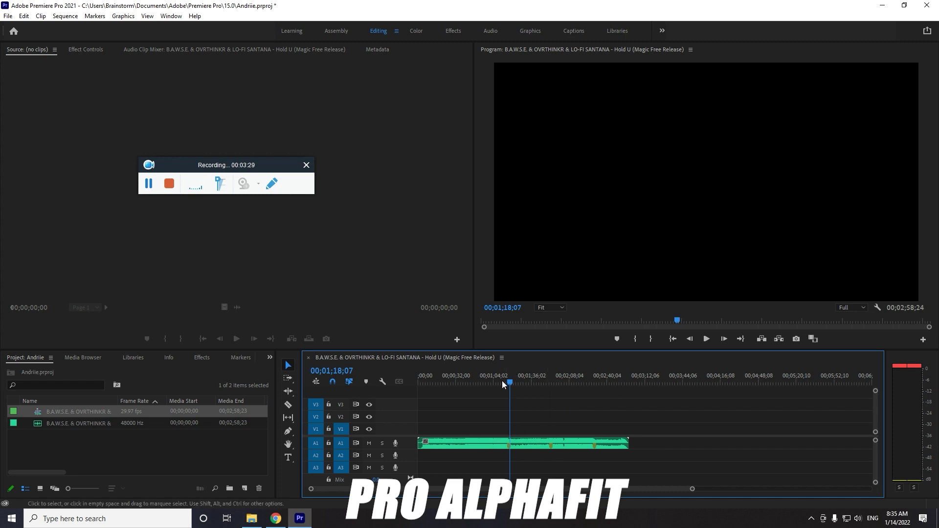
Lower the system volume and return the playhead to the start of the sequence.
click(857, 518)
drag(844, 503, 818, 505)
drag(507, 375, 400, 383)
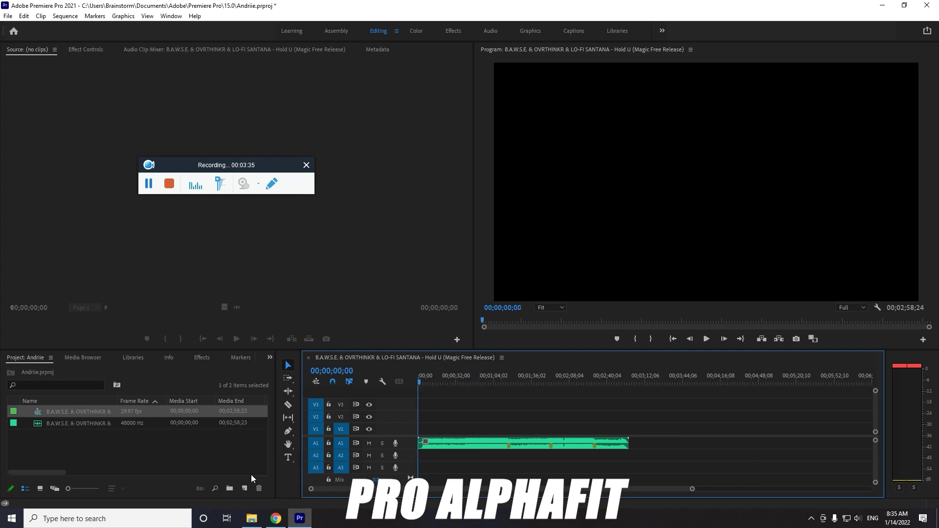
Create a new bin in the project and import high.mp4 from the 3D shoulder workout folder into it.
click(230, 488)
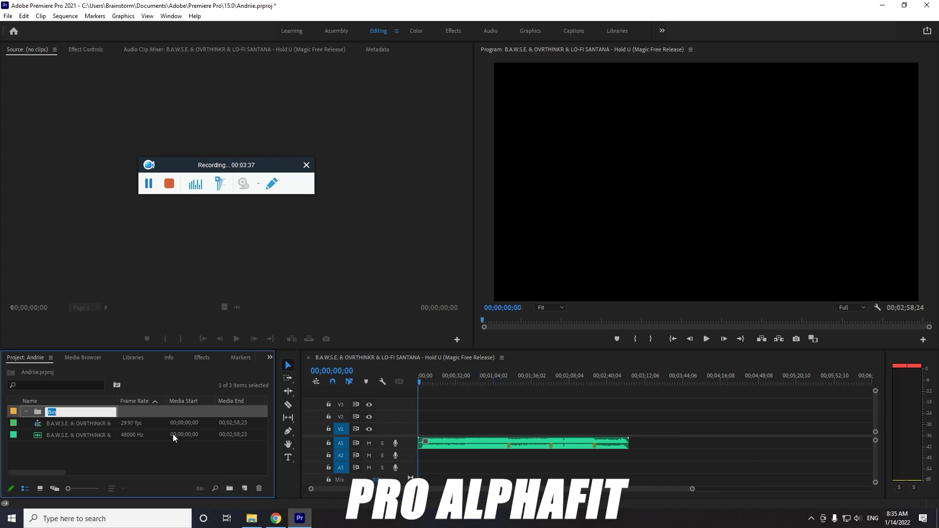
double_click(171, 409)
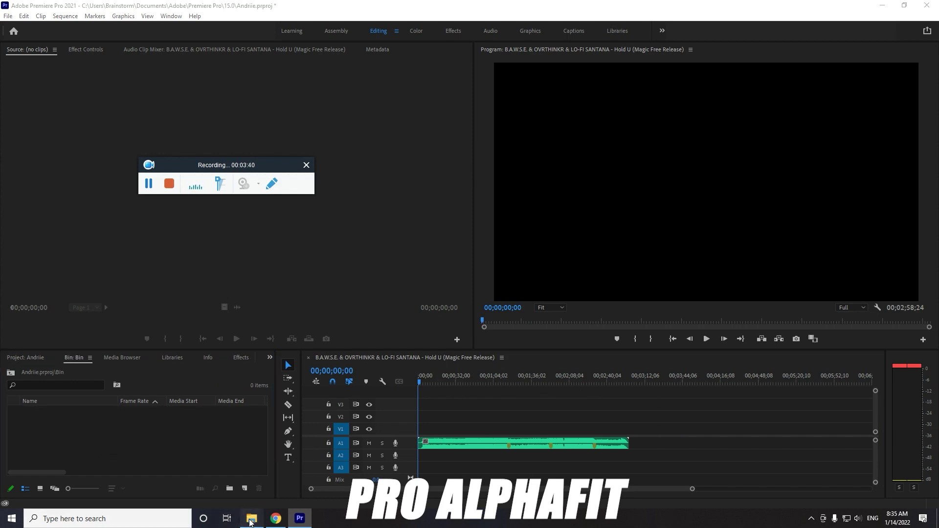
click(251, 518)
key(alt+Left)
key(alt+Left)
key(alt+Right)
double_click(230, 208)
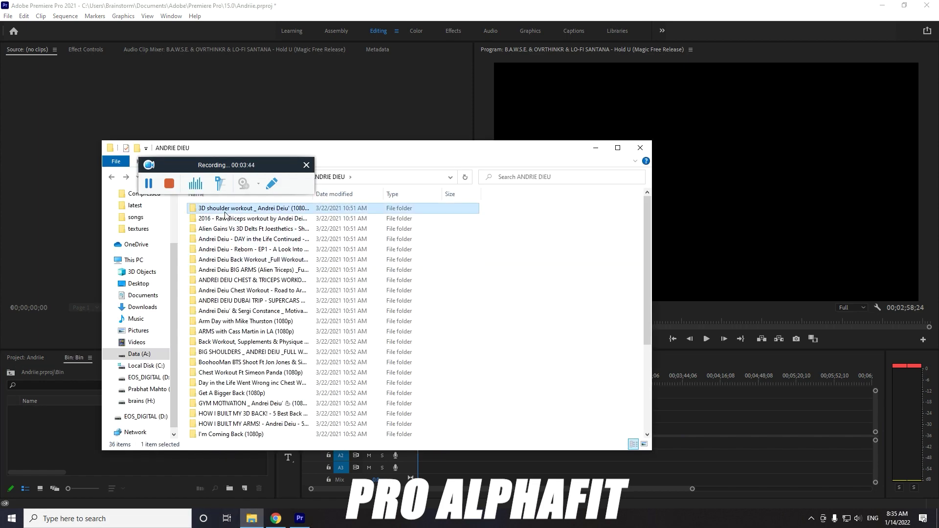
drag(419, 154, 645, 154)
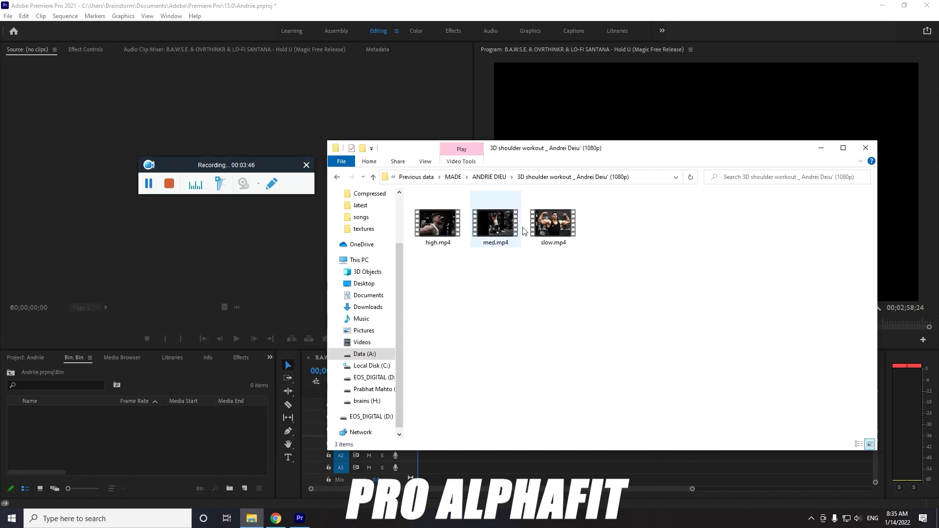
drag(438, 230, 116, 379)
Import high.mp4 from the ANDREI DEIU CHEST & TRICEPS WORKOUT - MAKING GAINS folder into the bin.
click(520, 330)
key(alt+Up)
double_click(437, 264)
drag(437, 225, 356, 382)
click(489, 337)
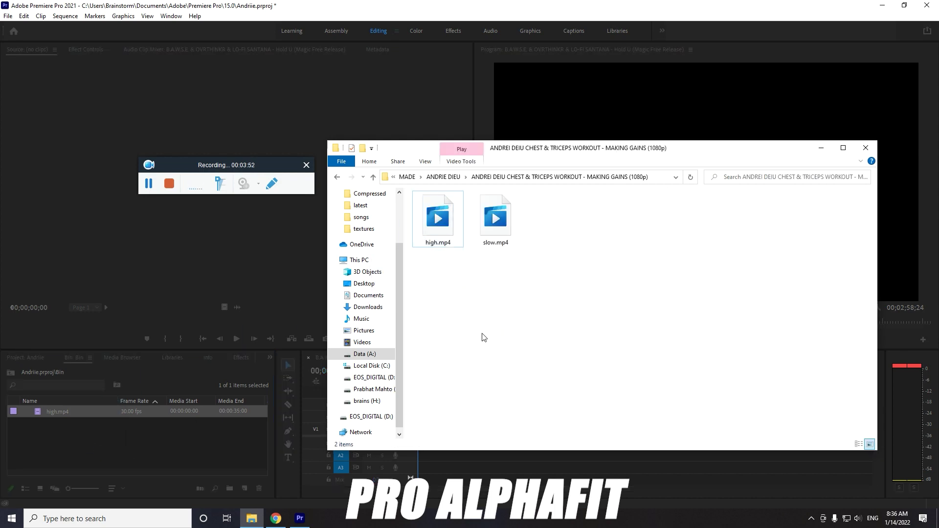
Import high.mp4 from the Day in the Life Went Wrong inc Chest Workout folder into the bin and select all three bin clips.
key(alt+Up)
double_click(455, 302)
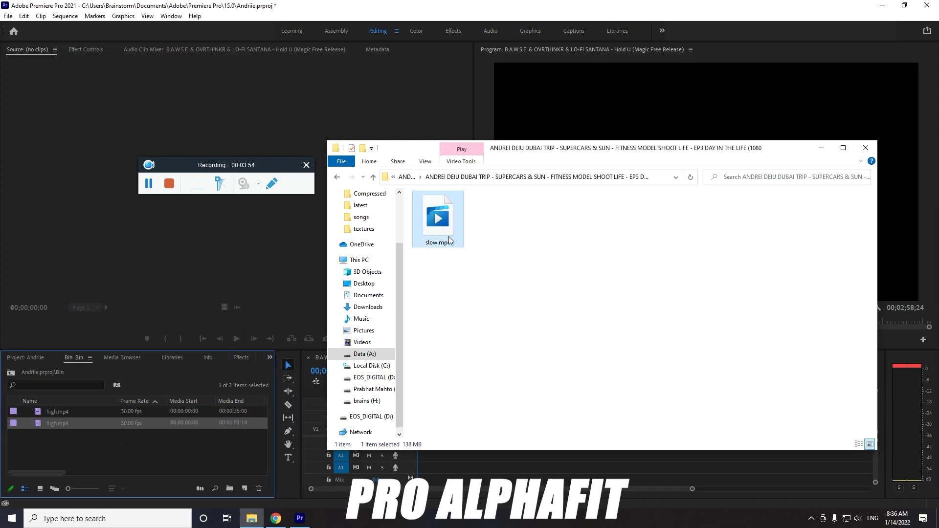
key(alt+Up)
double_click(440, 383)
drag(438, 217, 163, 441)
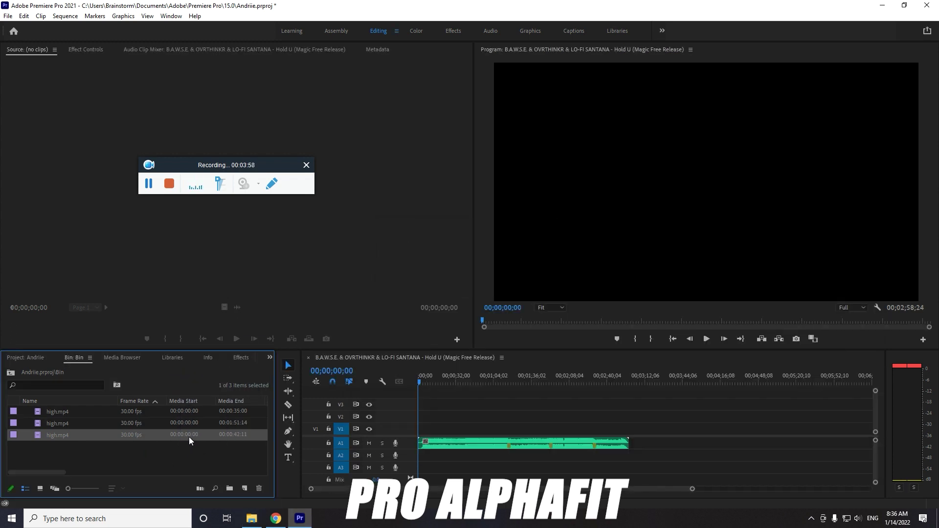
drag(87, 453, 56, 415)
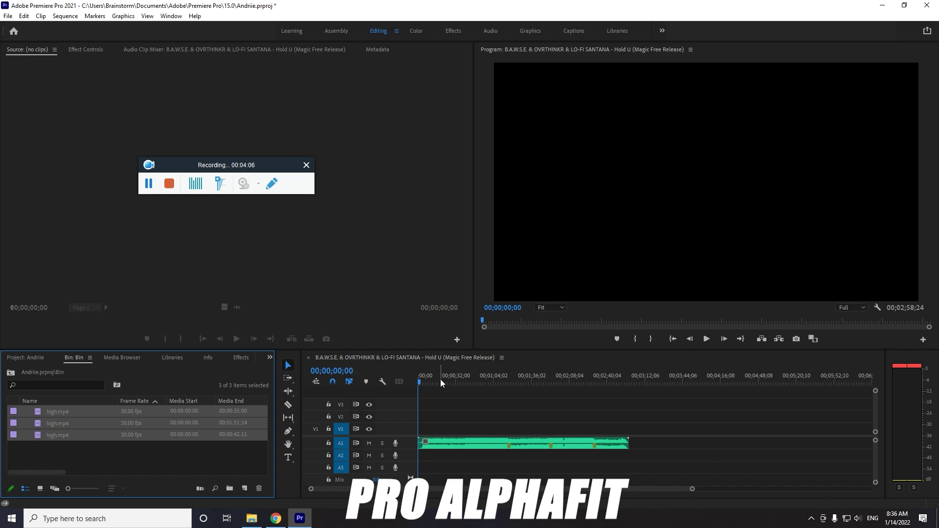
Move the music clip down to audio track A2 and mute track A1.
drag(464, 444, 448, 457)
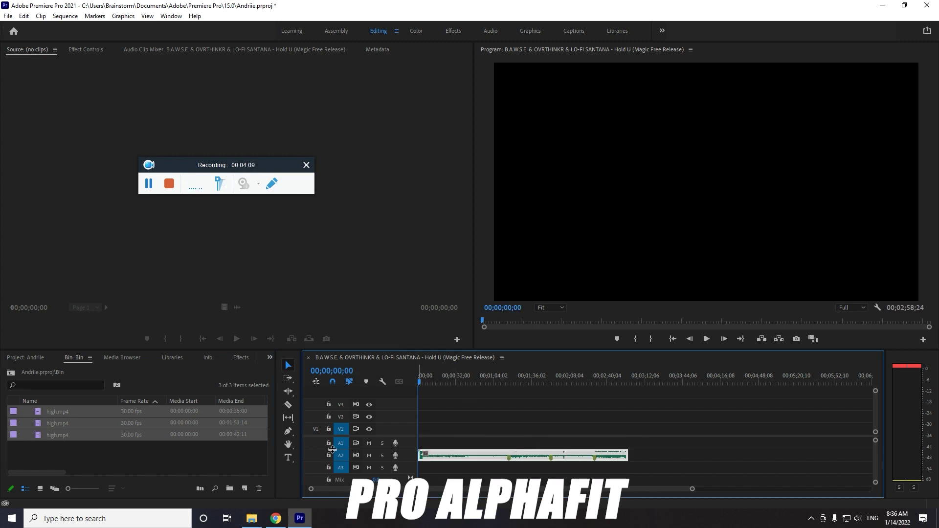
click(368, 443)
Set the playhead to 00;00;40;04 and place the third high.mp4 from the bin on track V1 at that point.
drag(445, 375, 463, 375)
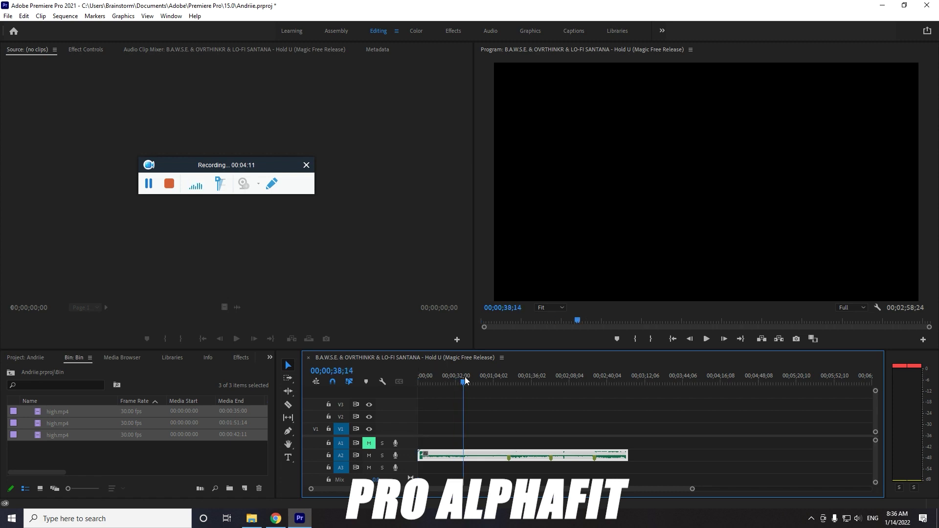
click(484, 398)
click(153, 455)
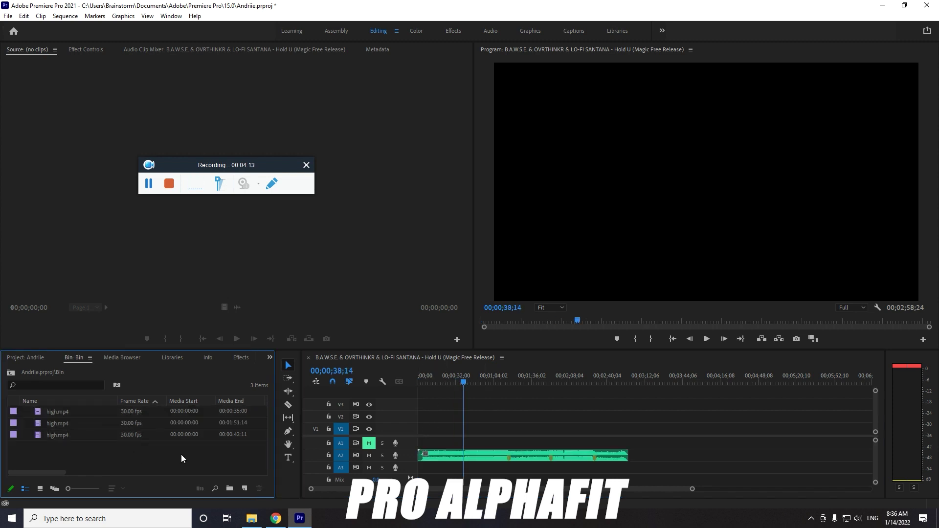
drag(463, 386, 467, 384)
drag(58, 434, 469, 429)
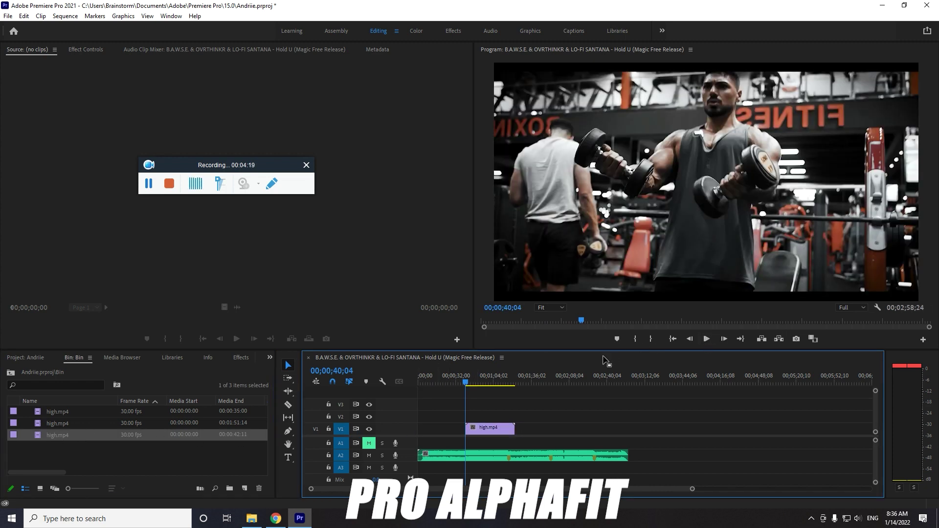
Add another high.mp4 on track V2 overlapping the V1 clip and trim its end to about 1:15.
drag(90, 433, 485, 416)
drag(48, 410, 119, 411)
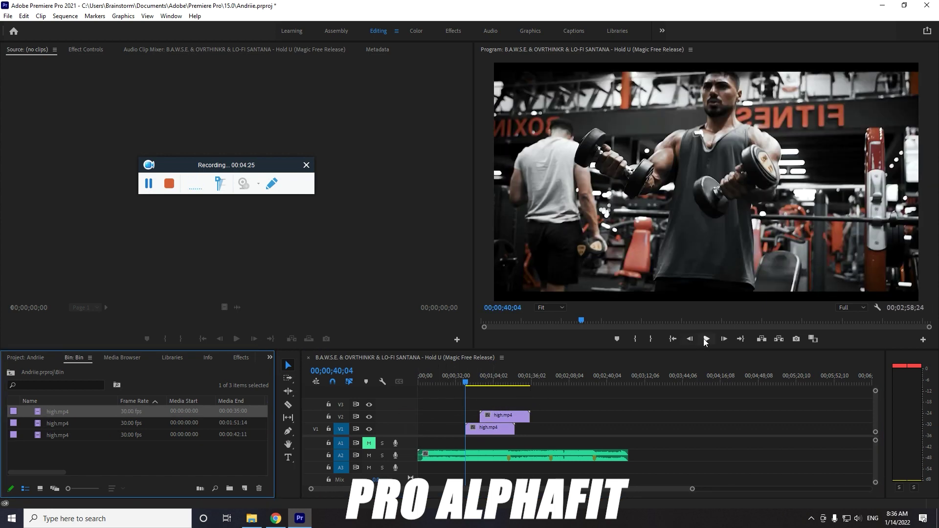
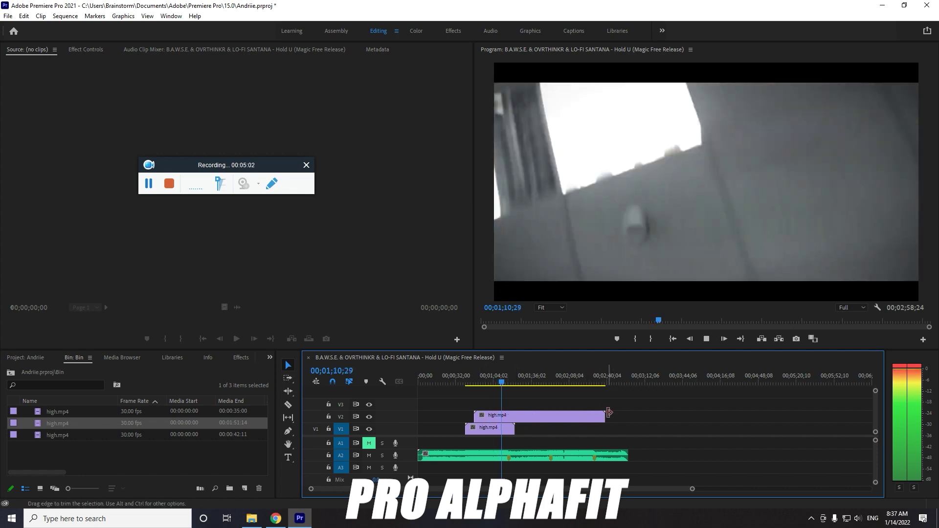
drag(601, 412, 517, 417)
Switch to File Explorer and browse the H: and G: drives for footage, viewing one shoot folder's contents as large icons.
click(251, 518)
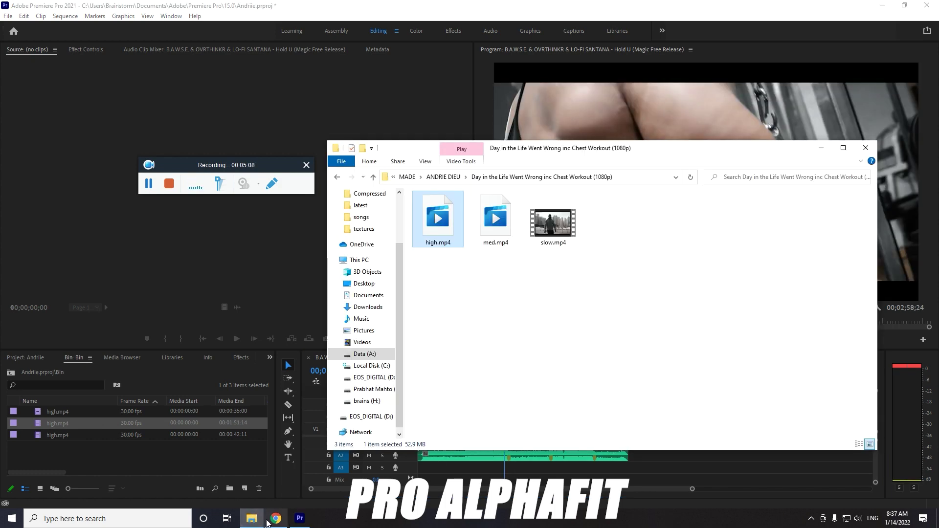
click(377, 402)
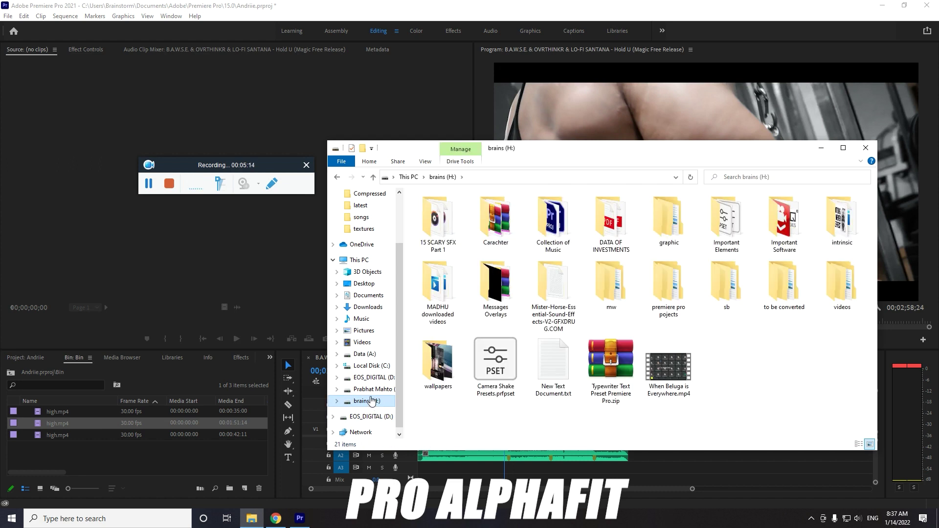
click(372, 392)
scroll(532, 357, down, 2)
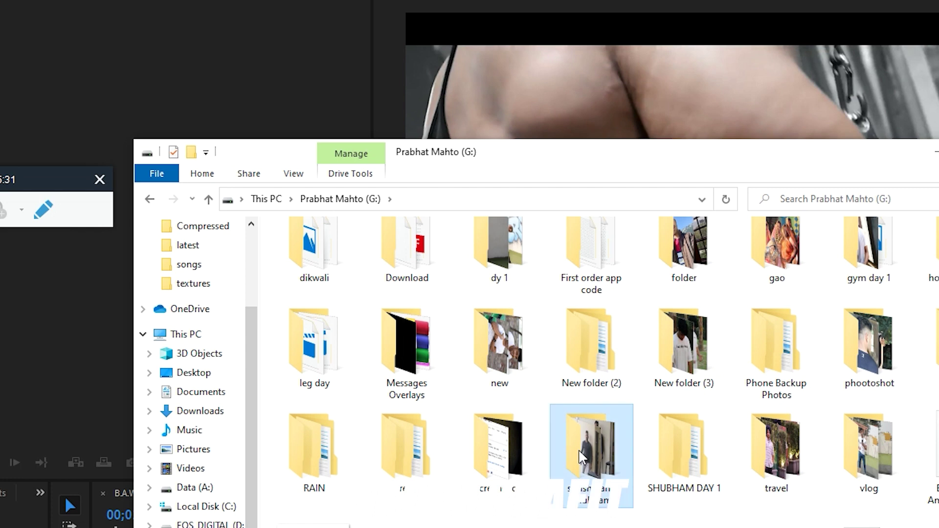
double_click(599, 494)
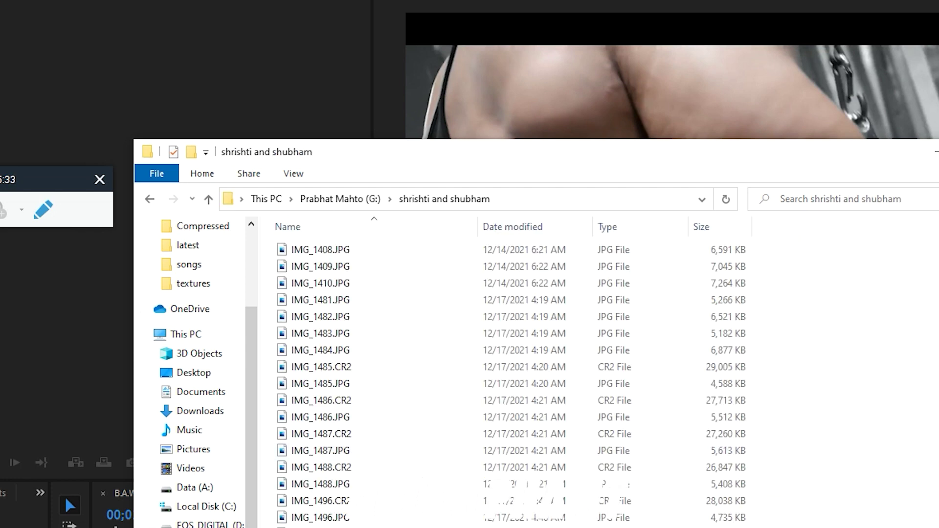
key(ctrl+shift+2)
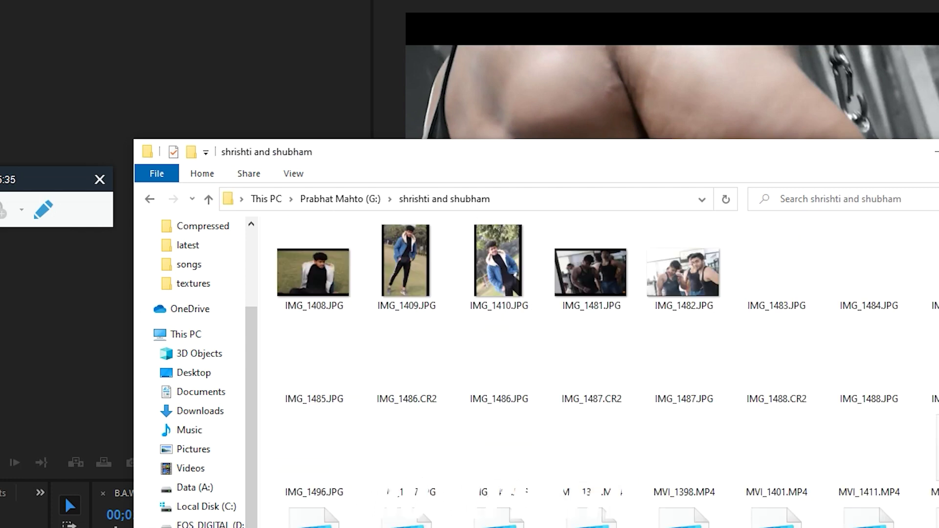
scroll(684, 391, down, 3)
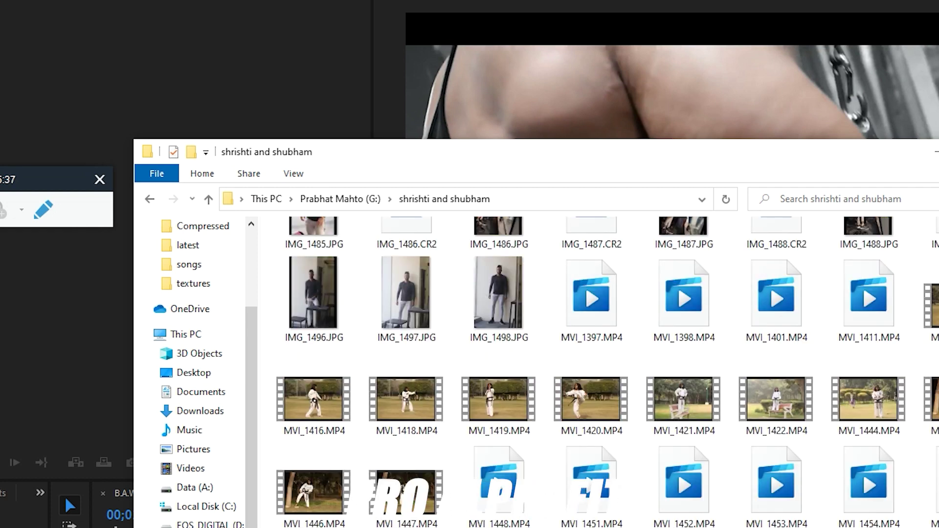
key(alt+Left)
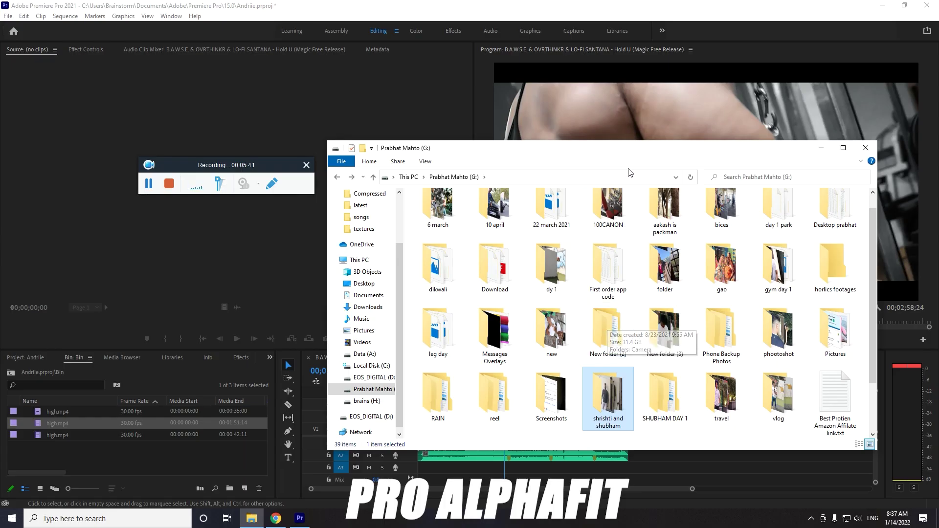
Open the 100CANON folder on the G: drive and place its lat pulldown clip at the start of the sequence on V1 and A1.
drag(630, 152, 254, 237)
key(super+Up)
drag(400, 5, 220, 198)
double_click(229, 264)
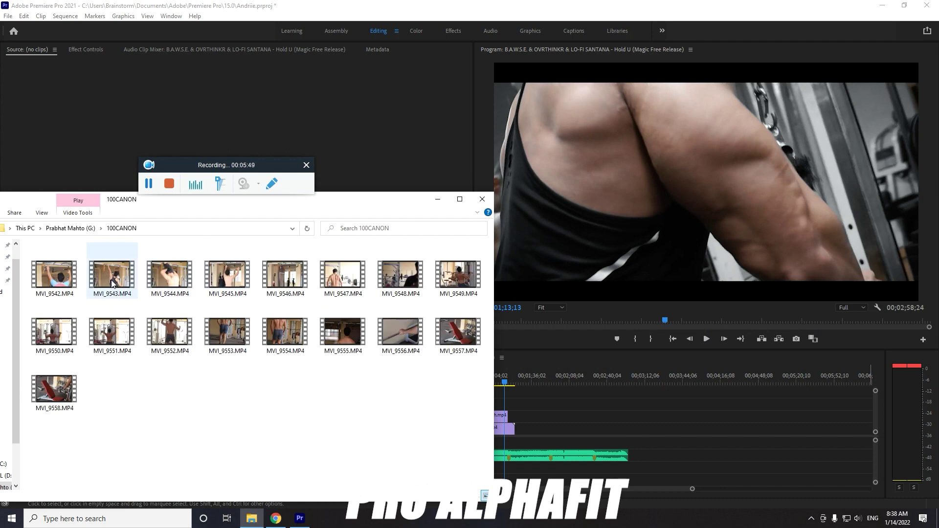
drag(342, 277, 423, 443)
Preview the lat pulldown clip and move it along V1 and A1 to start at about 1:35.
click(707, 339)
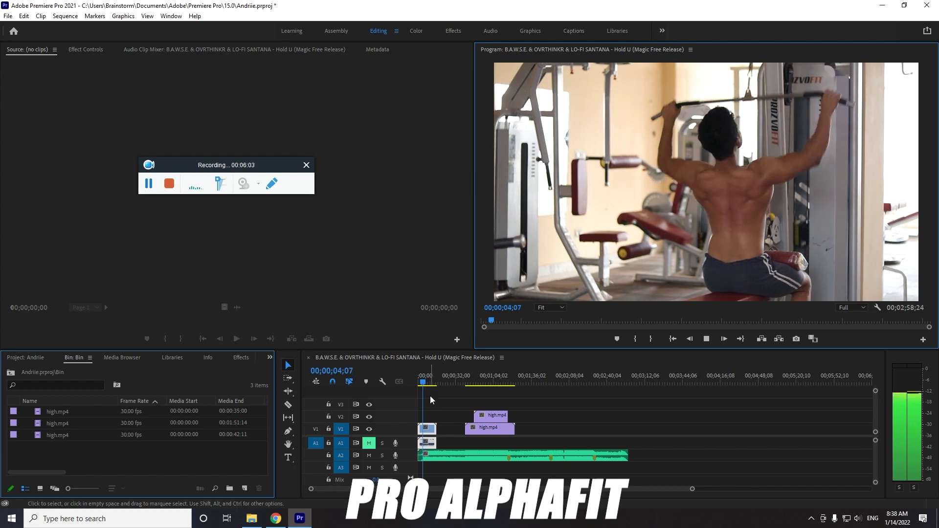
click(424, 379)
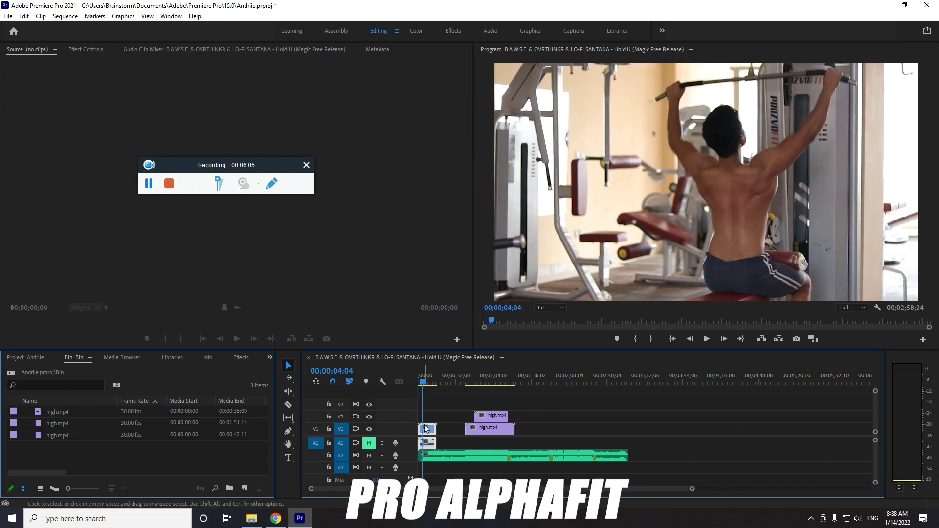
drag(427, 430, 540, 431)
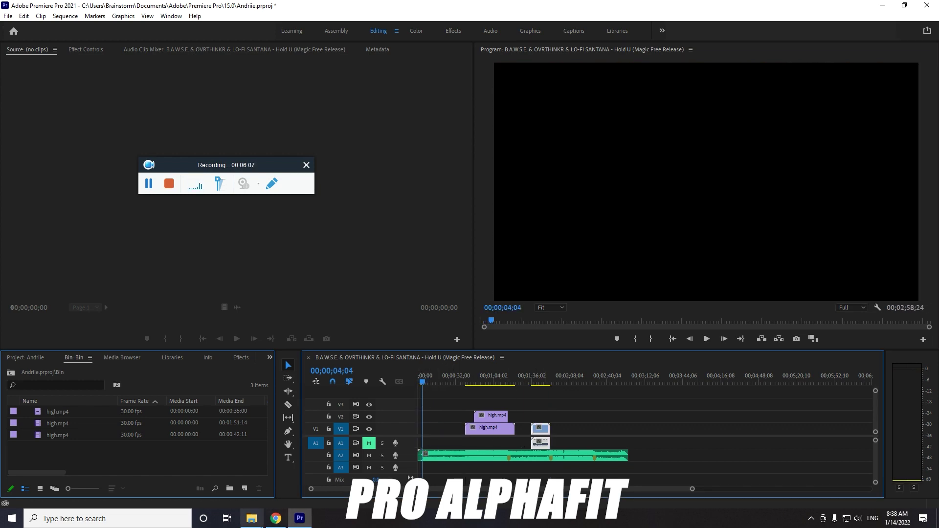
Switch back to File Explorer, look through the leg day folder, and open the 100CANON folder inside RAIN on the G: drive.
key(alt+Tab)
key(BackSpace)
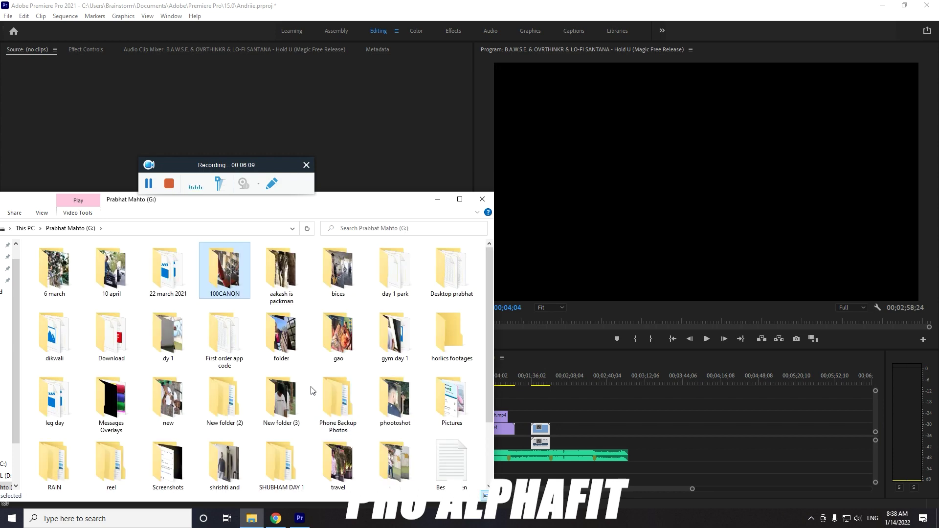
scroll(312, 390, down, 1)
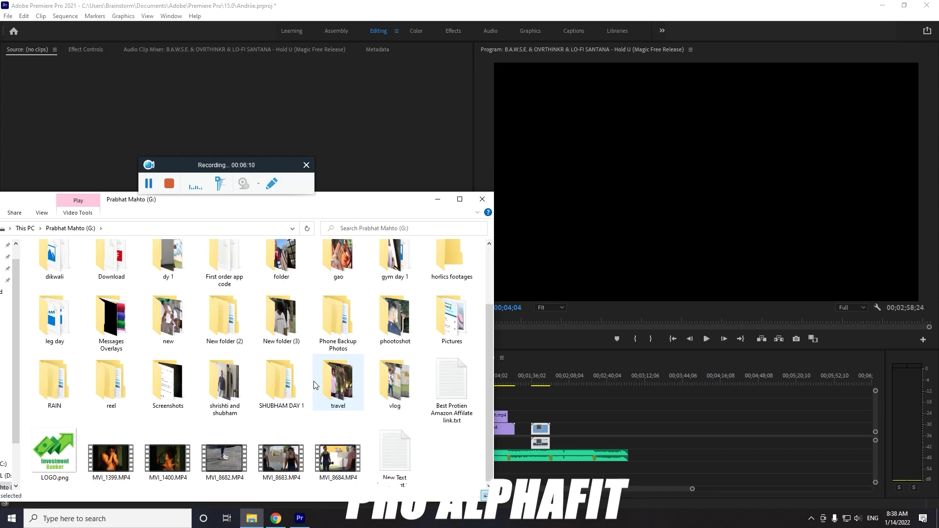
double_click(64, 394)
key(BackSpace)
double_click(63, 391)
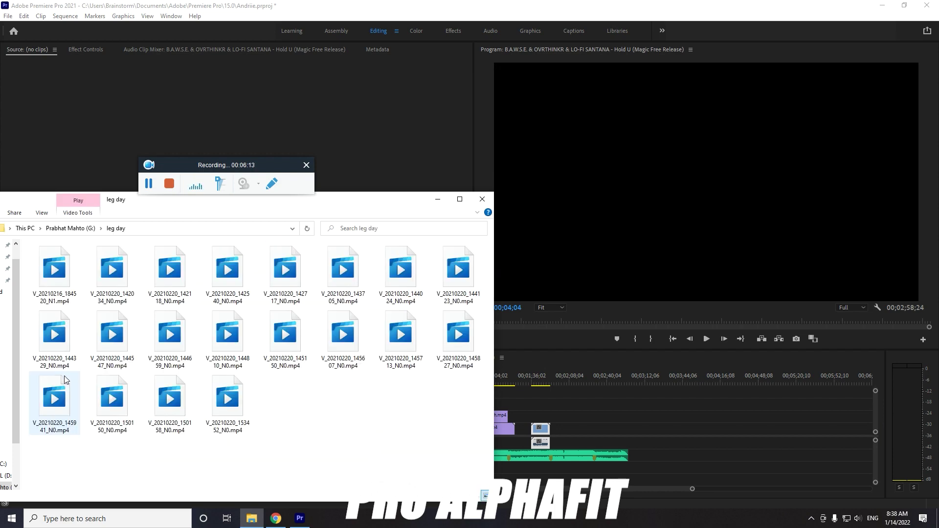
key(BackSpace)
double_click(60, 398)
double_click(68, 269)
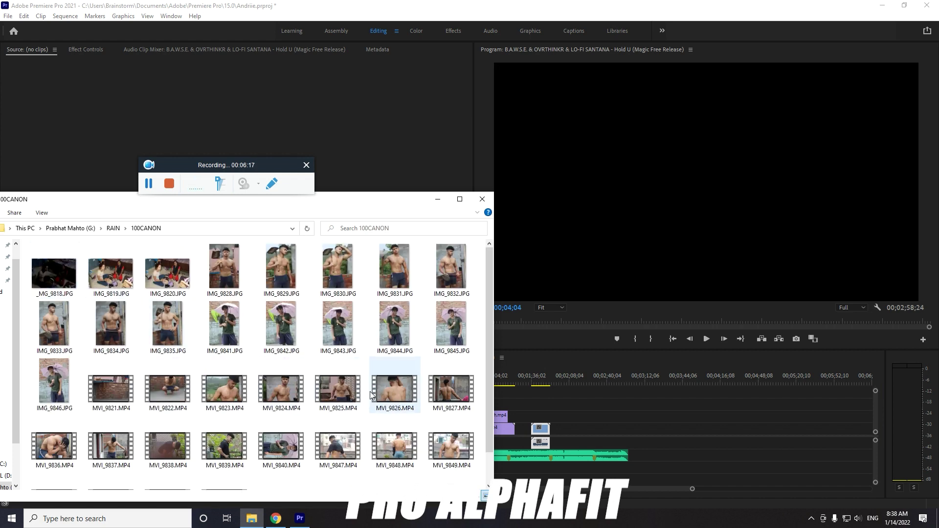
Reposition the File Explorer window clear of the timeline and place MVI_9827.MP4 at the start of the sequence on V1 and A1.
drag(449, 389, 550, 416)
drag(369, 204, 90, 250)
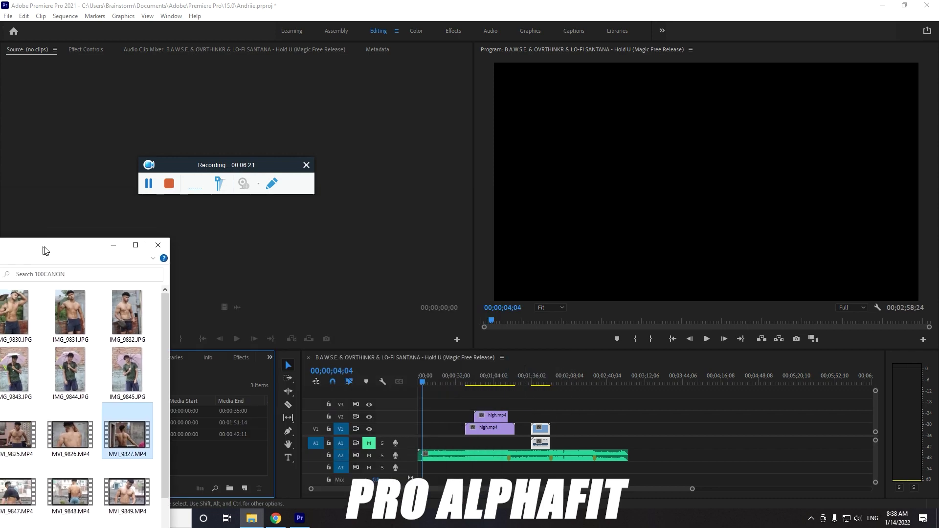
click(317, 437)
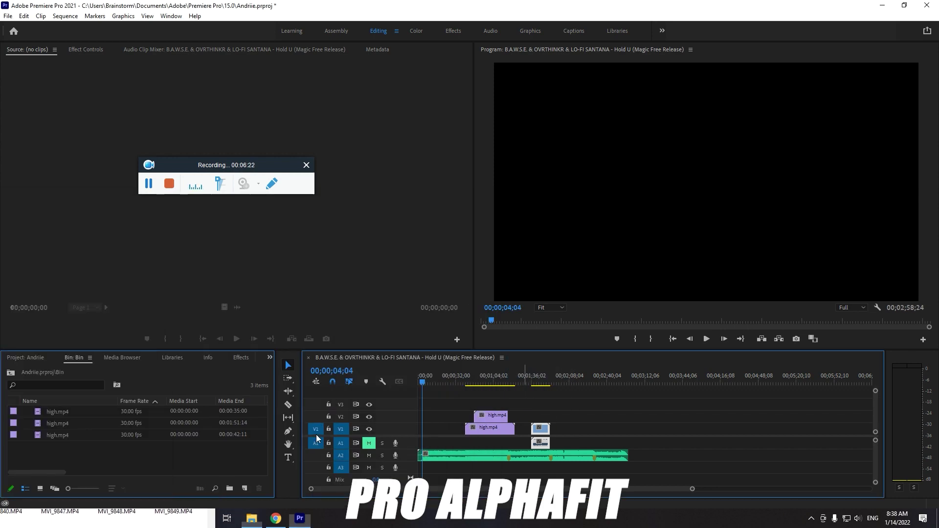
click(258, 524)
drag(117, 256, 174, 233)
drag(235, 428, 414, 428)
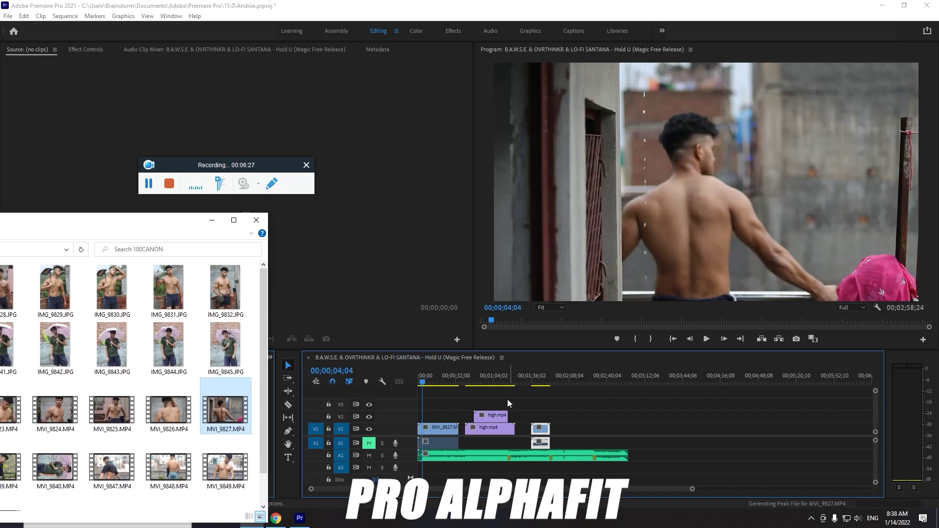
Play the sequence from the beginning to review MVI_9827.MP4, stopping at 00;00;16;14.
click(417, 376)
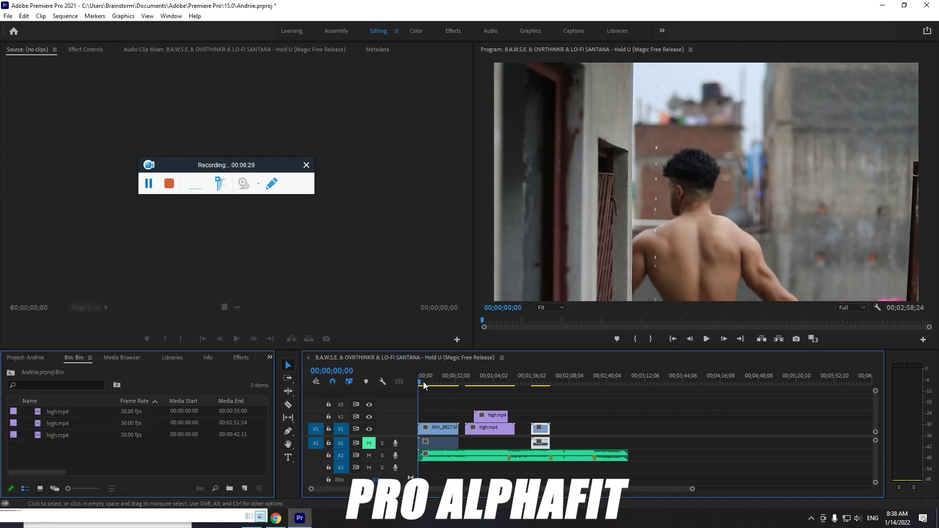
key(space)
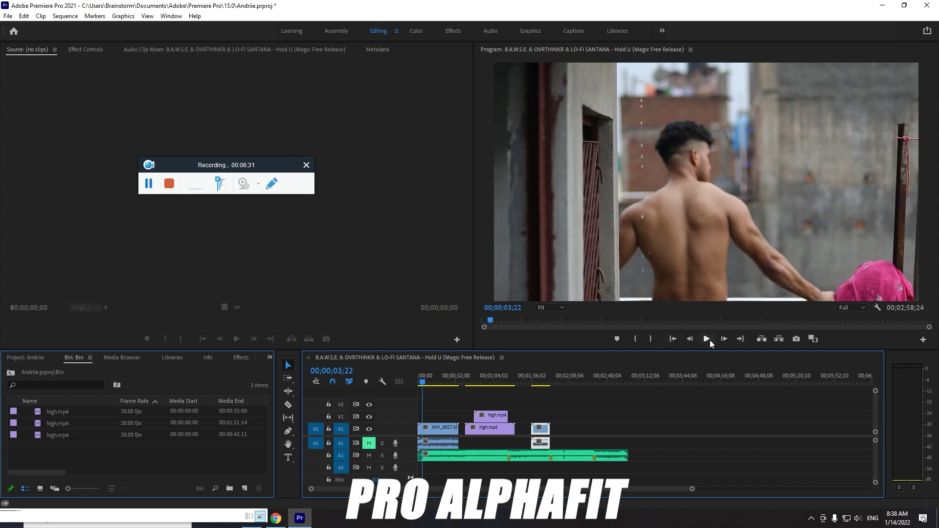
click(709, 340)
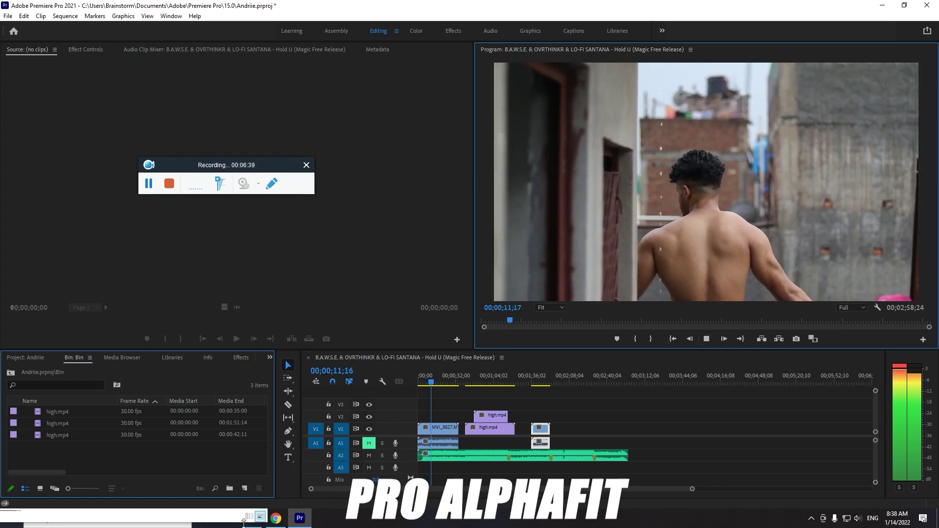
drag(245, 507, 245, 213)
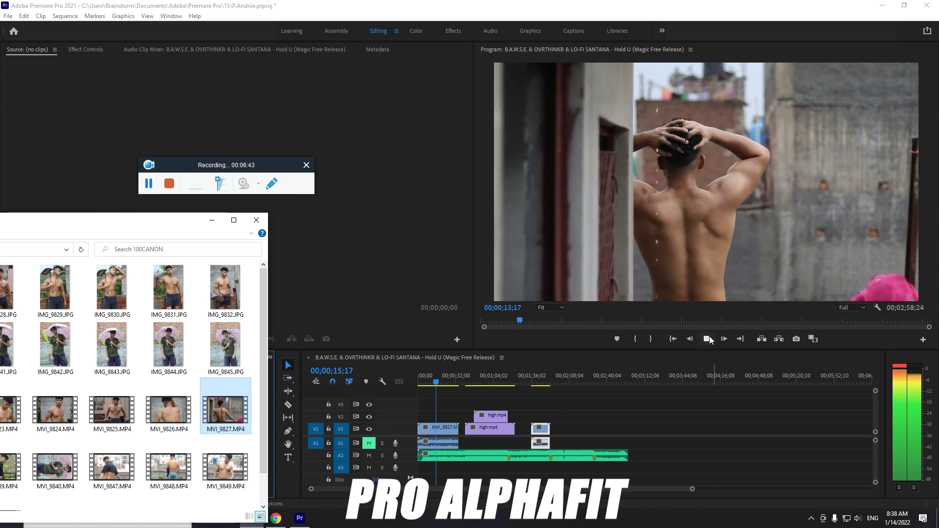
click(707, 339)
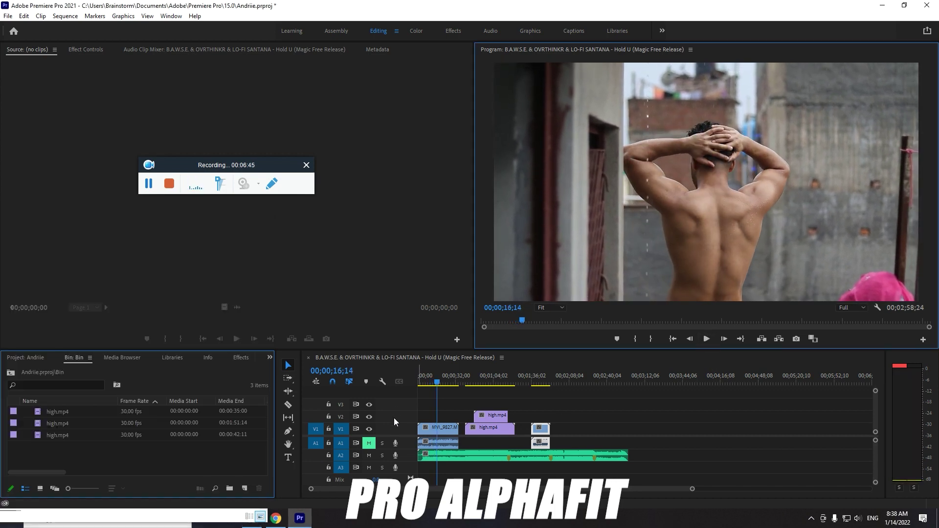
Place MVI_9825.MP4 from the 100CANON folder on V1 and A1 at 00;00;16;14, overwriting part of MVI_9827.MP4, and play it back.
click(261, 517)
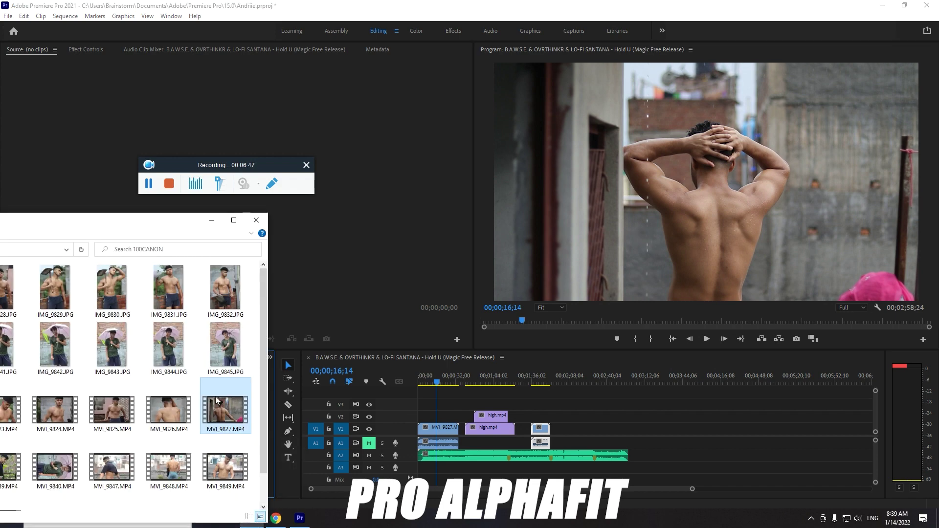
drag(112, 411, 440, 429)
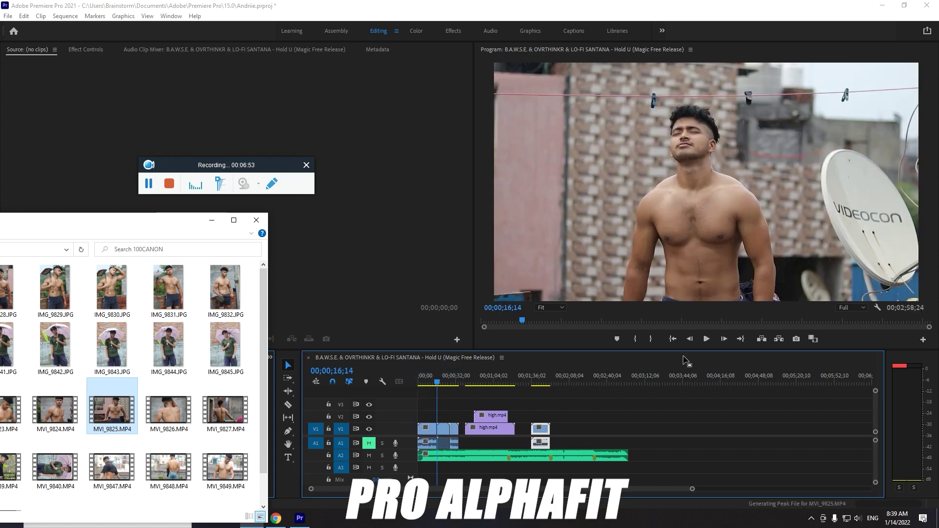
click(707, 340)
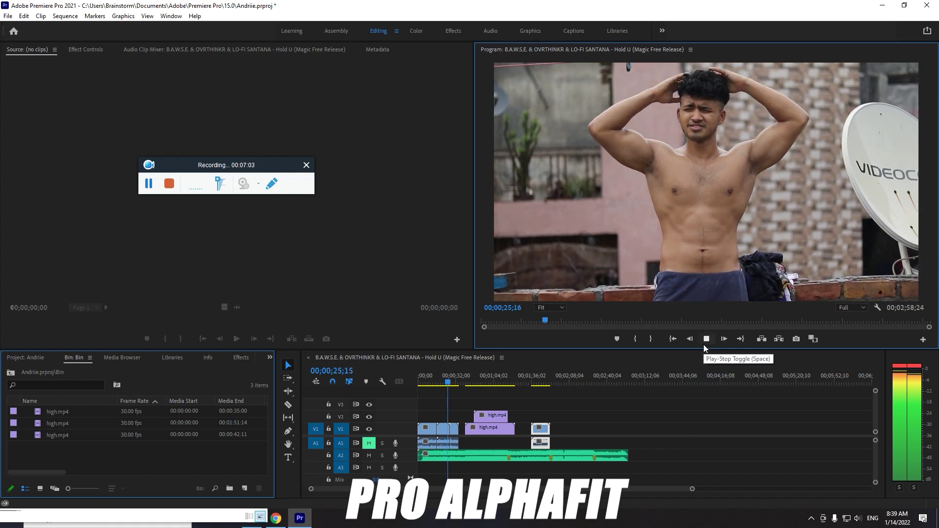
Stop playback at 00;00;27;02, place MVI_9824.MP4 from the 100CANON folder there on V1 and A1, and play it back.
click(704, 345)
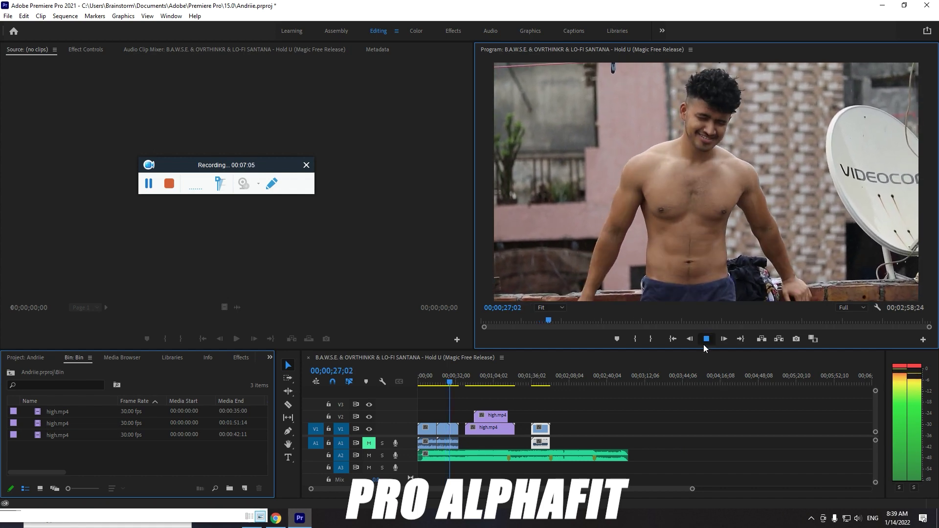
click(261, 519)
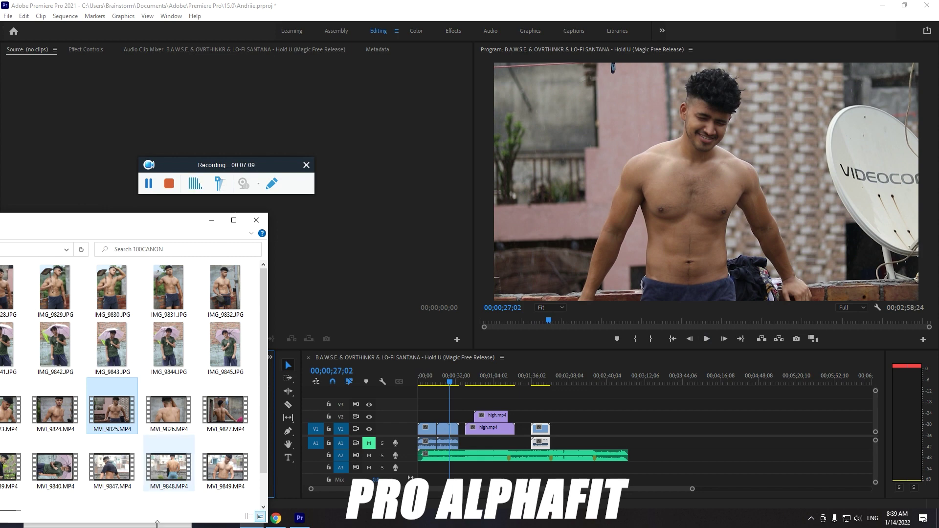
drag(94, 235, 108, 234)
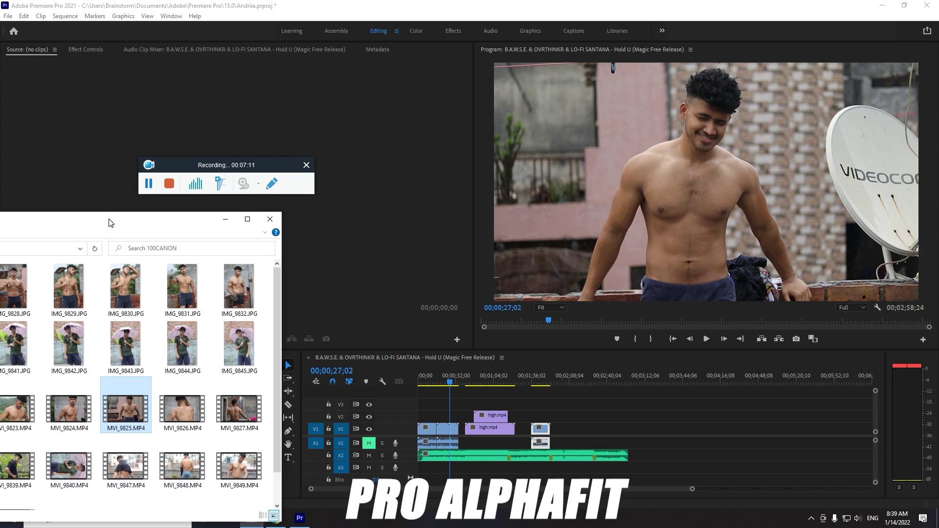
drag(69, 408, 450, 428)
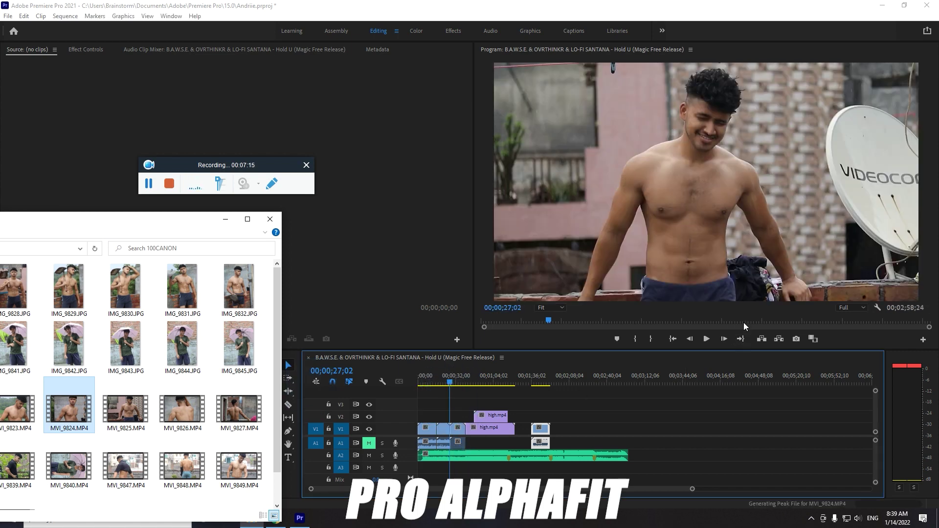
click(707, 340)
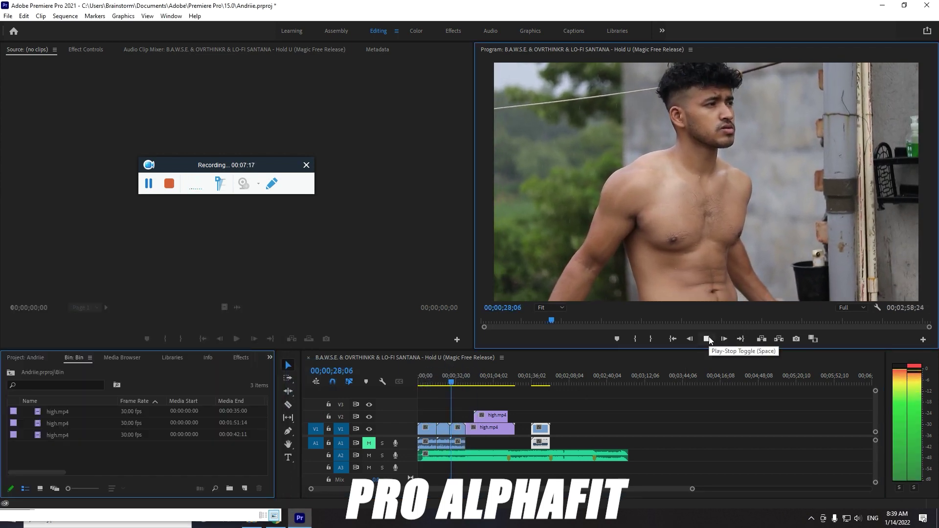
Place MVI_9854.MP4 from 100CANON directly after MVI_9824.MP4 on V1 and A1, and review the sequence up to 00;00;50;02.
key(alt+Tab)
drag(182, 221, 257, 173)
scroll(147, 342, down, 1)
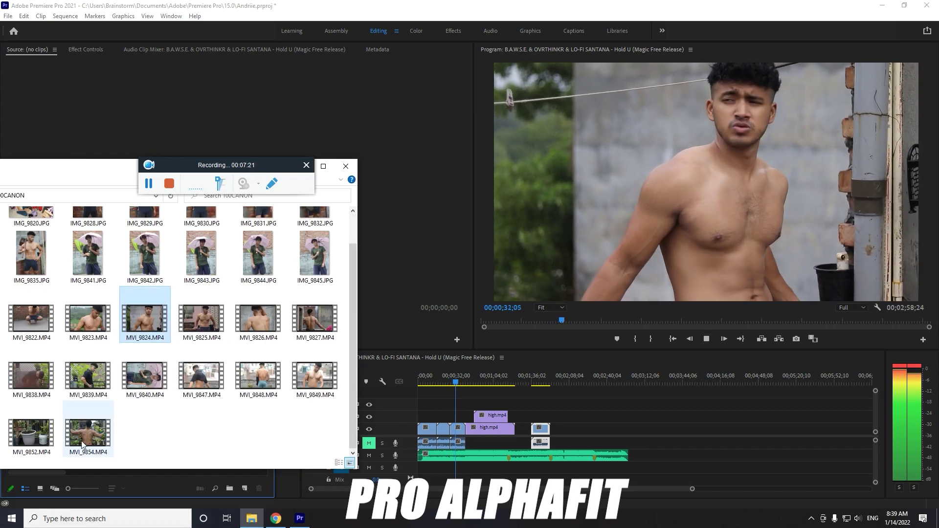
click(87, 437)
drag(463, 408, 470, 430)
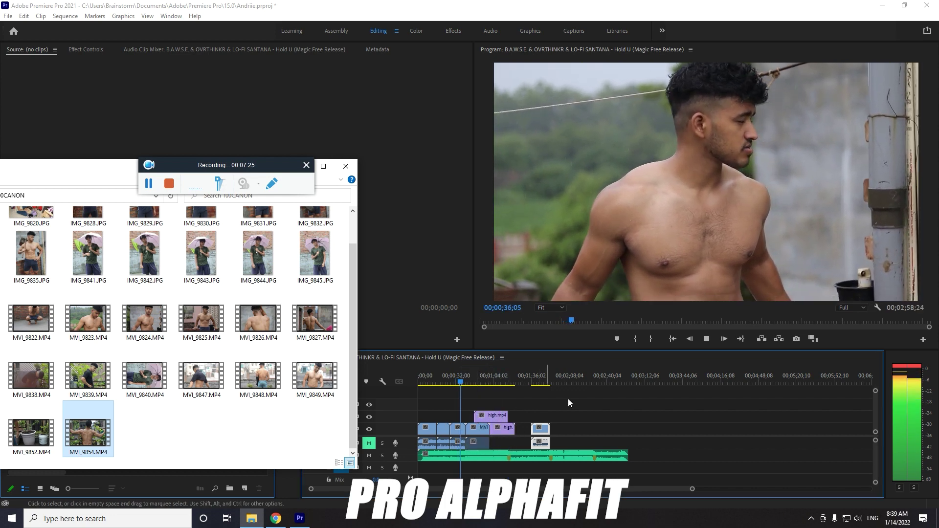
click(654, 416)
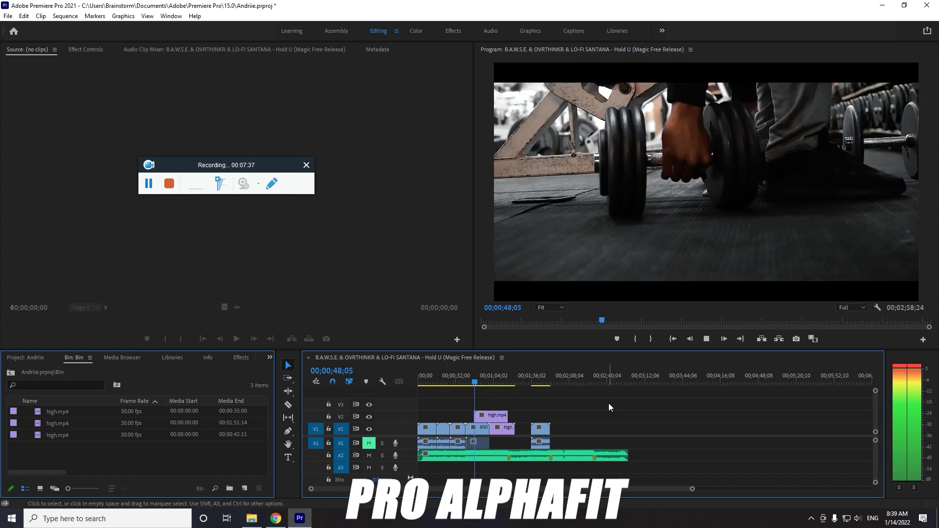
click(702, 341)
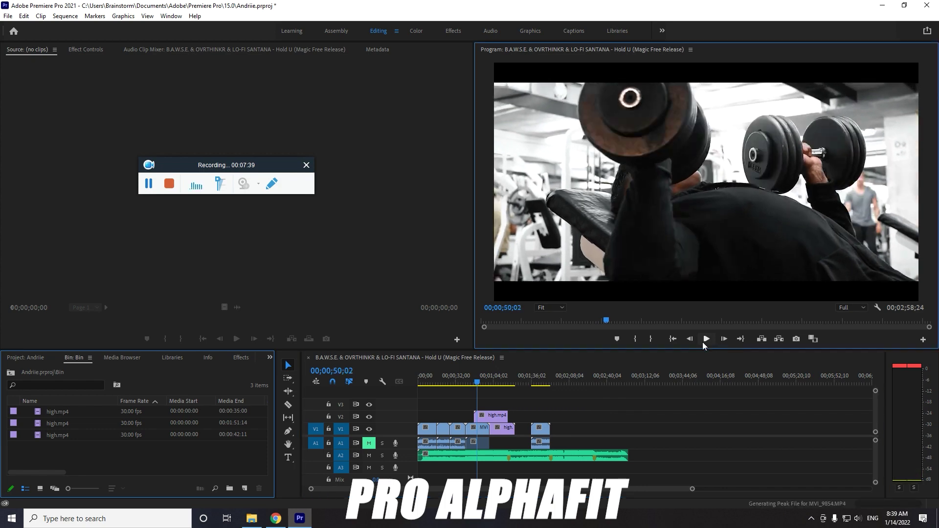
Switch to File Explorer, move its window fully into view, and open the day 2 folder inside reel on the G: drive.
mouse_move(270, 518)
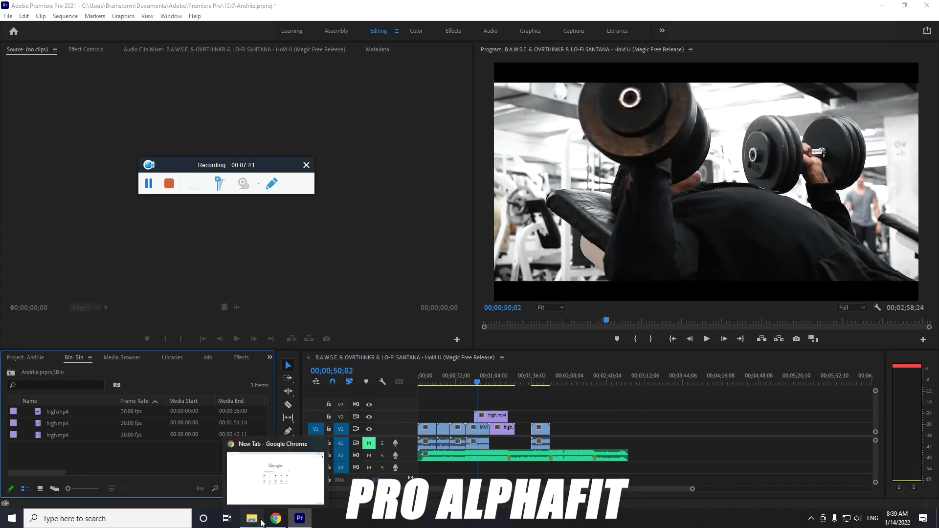
click(252, 518)
drag(87, 170, 276, 255)
key(alt+Up)
key(alt+Up)
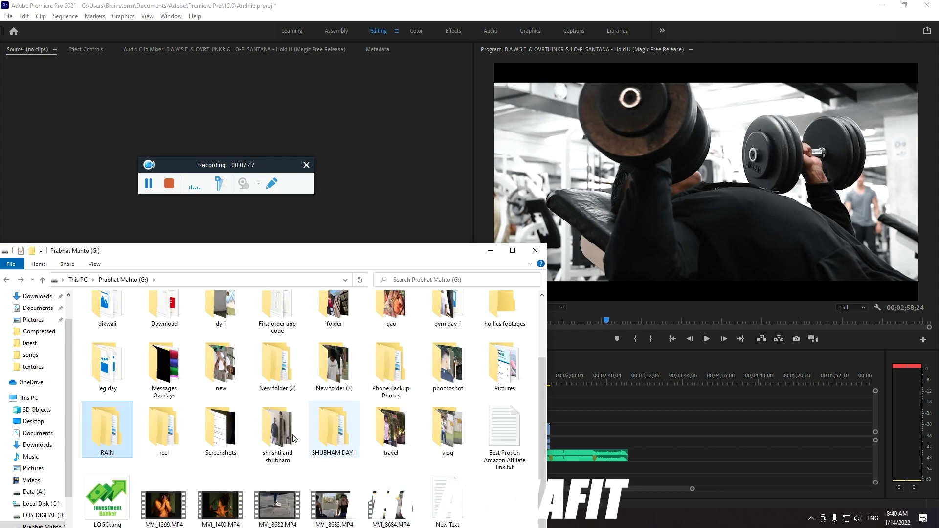
double_click(183, 434)
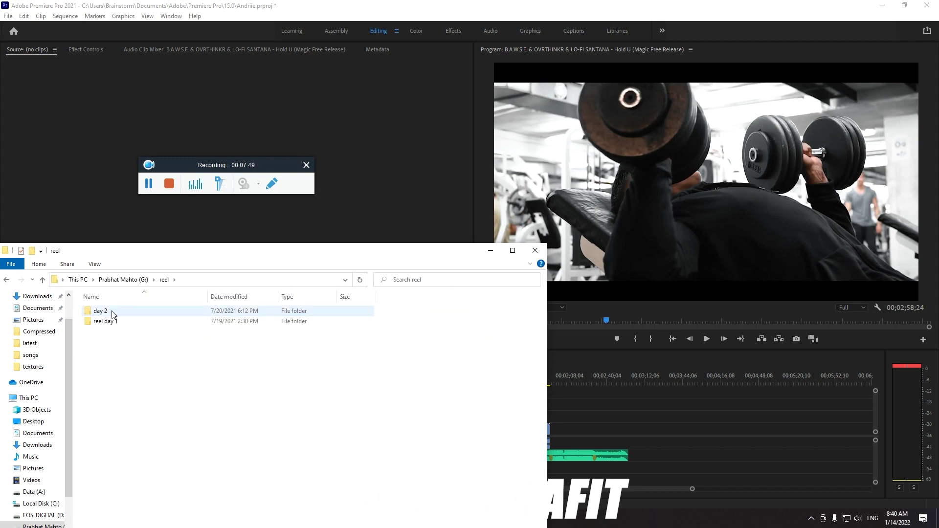
double_click(111, 318)
Place MVI_9793.MP4 on V1 and A1 at 00;00;47;07, overwriting the high.mp4 clips, and preview it briefly.
drag(223, 440, 493, 428)
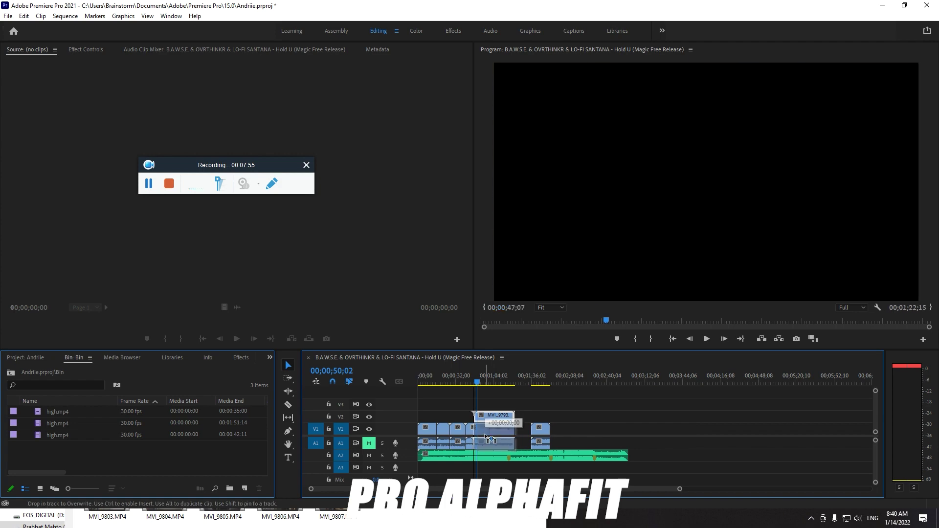
click(704, 342)
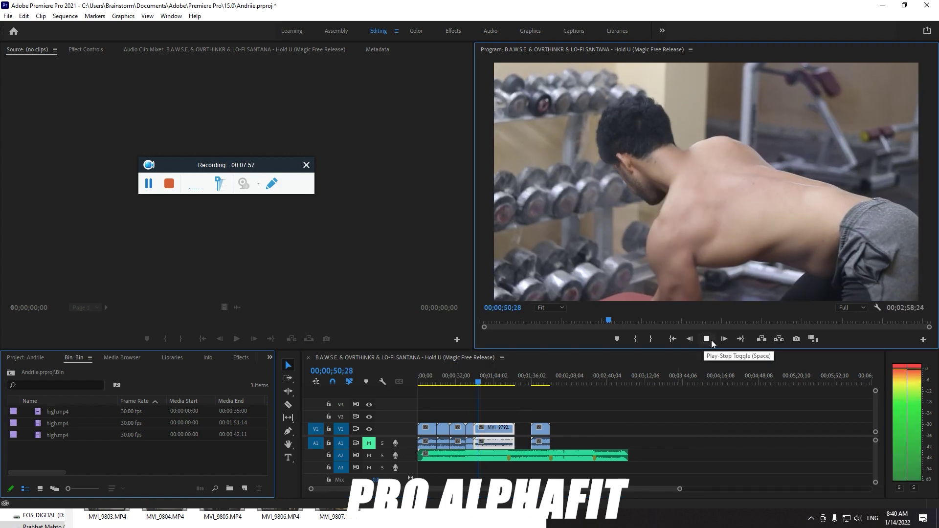
click(709, 339)
Place MVI_9799.MP4 from the day 2 folder over the first part of MVI_9793.MP4 on V1 and A1, and review it.
click(262, 511)
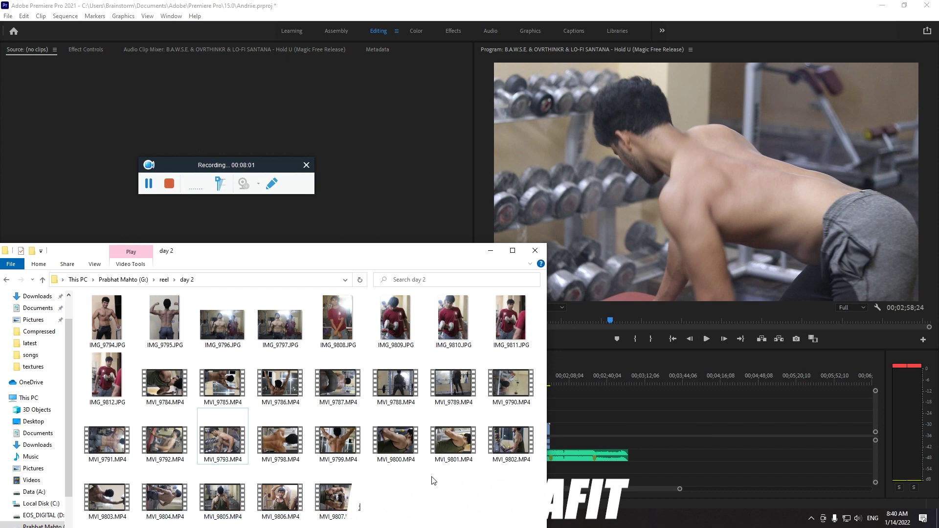
drag(338, 442, 491, 430)
click(705, 339)
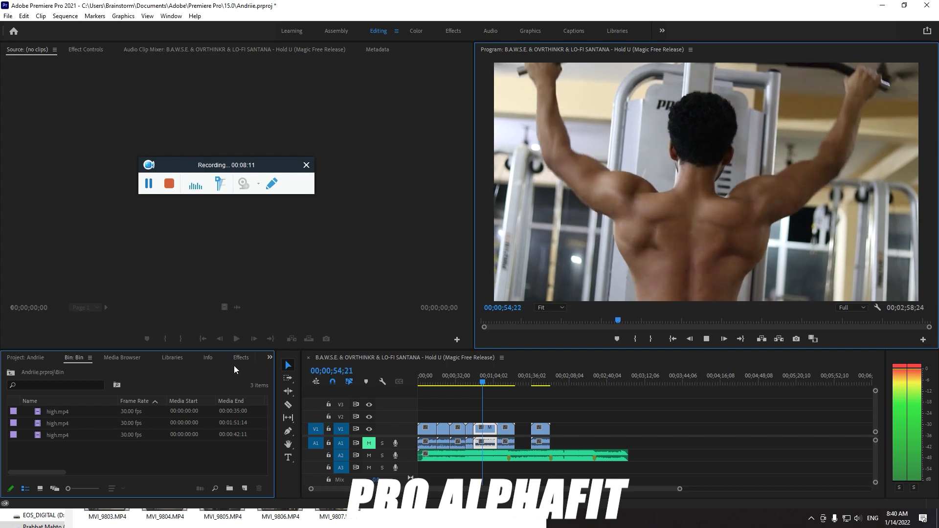
click(40, 357)
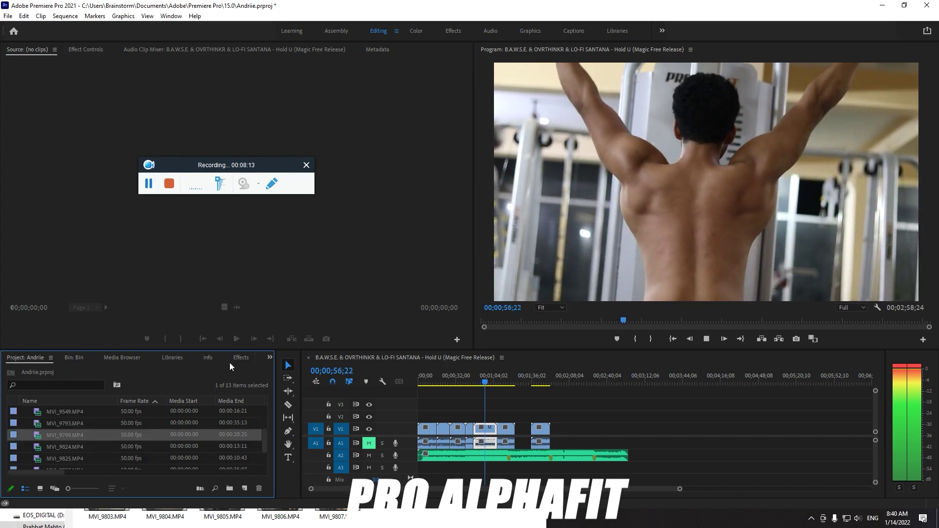
click(710, 340)
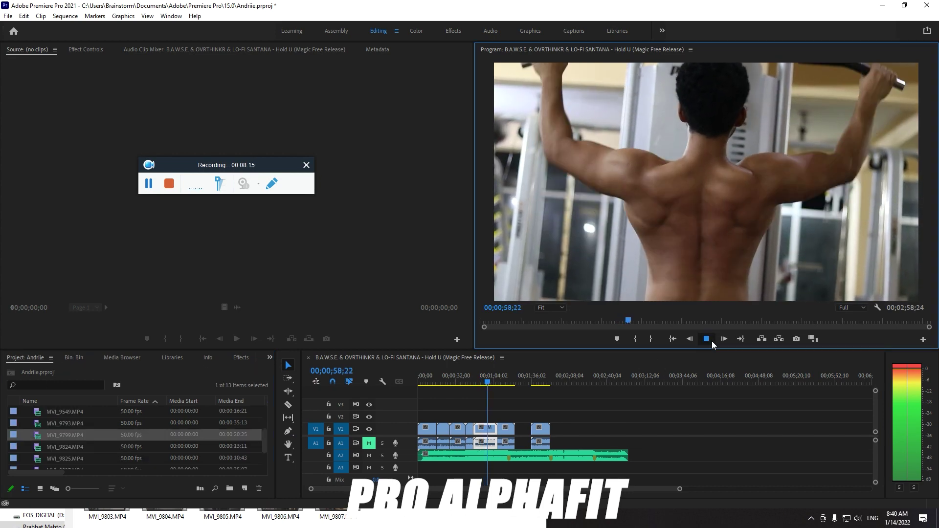
Place MVI_9786.MP4 from day 2 over the end of MVI_9799.MP4 on V1 and A1, and play on to 00;01;10;20.
click(361, 514)
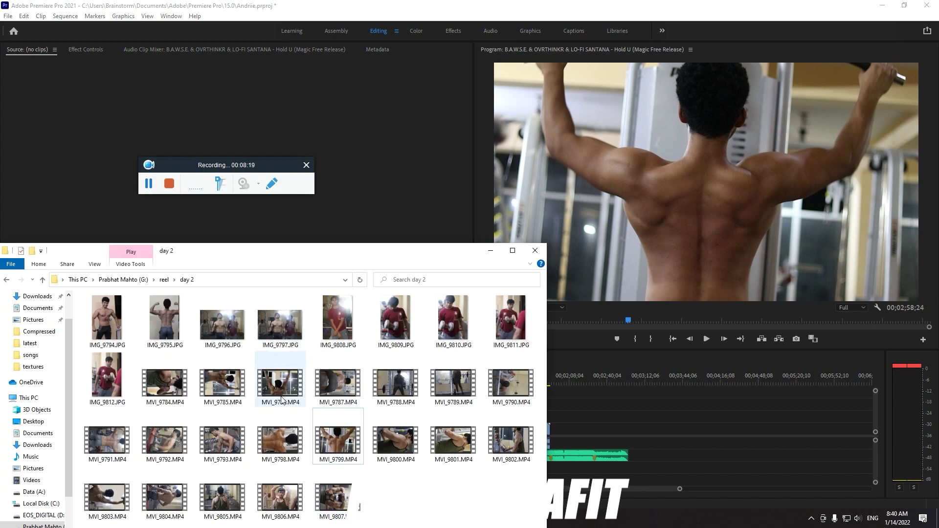
drag(280, 384, 494, 437)
click(706, 339)
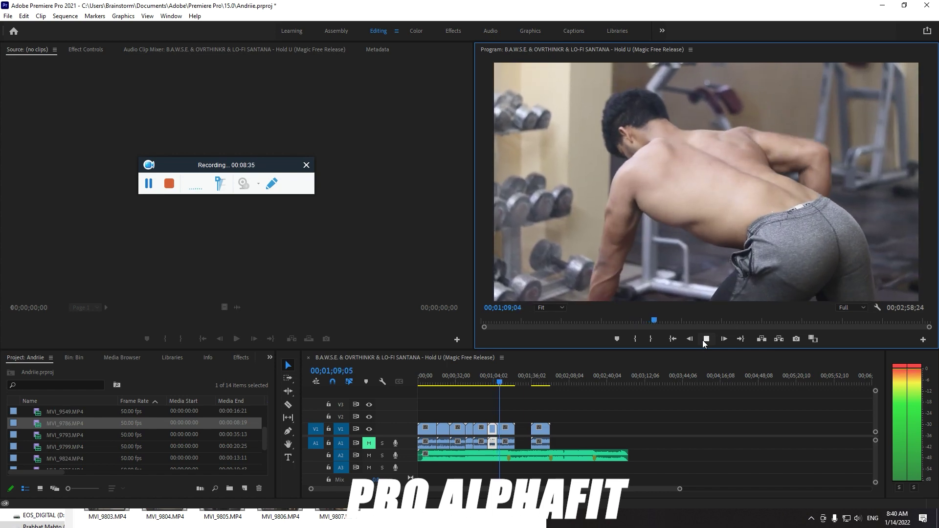
key(space)
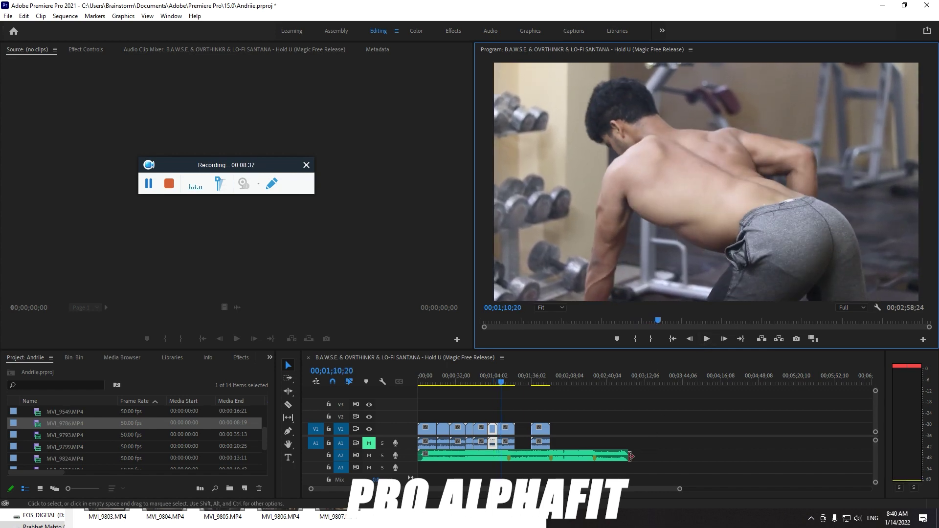
Apply the 2 Strip preset from the Cinematic Lumetri presets to the MVI_9793.MP4 clip at the playhead.
click(130, 360)
click(168, 360)
click(235, 359)
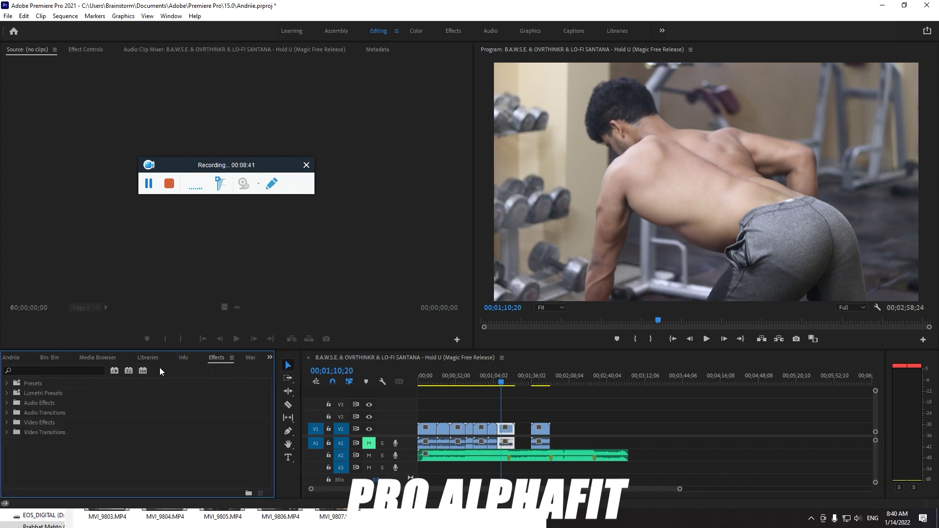
click(7, 384)
click(7, 385)
click(8, 394)
click(13, 403)
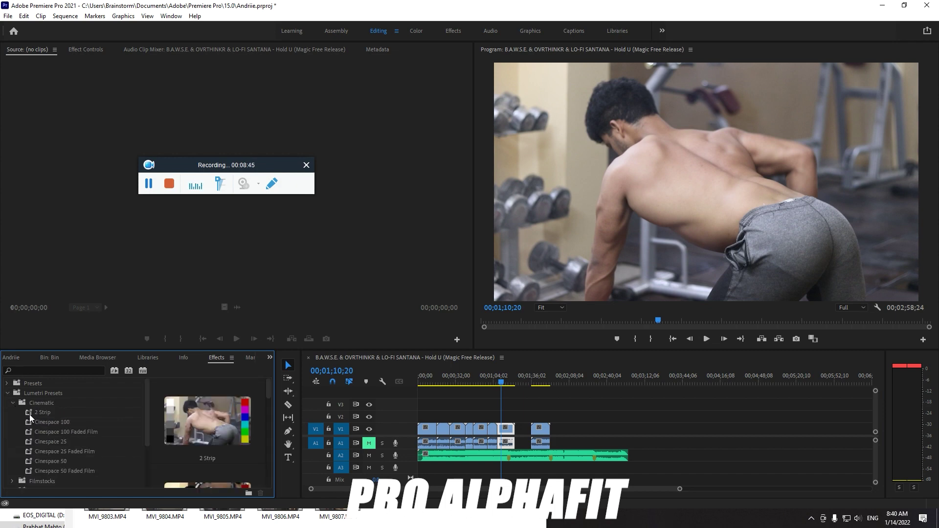
scroll(227, 430, down, 2)
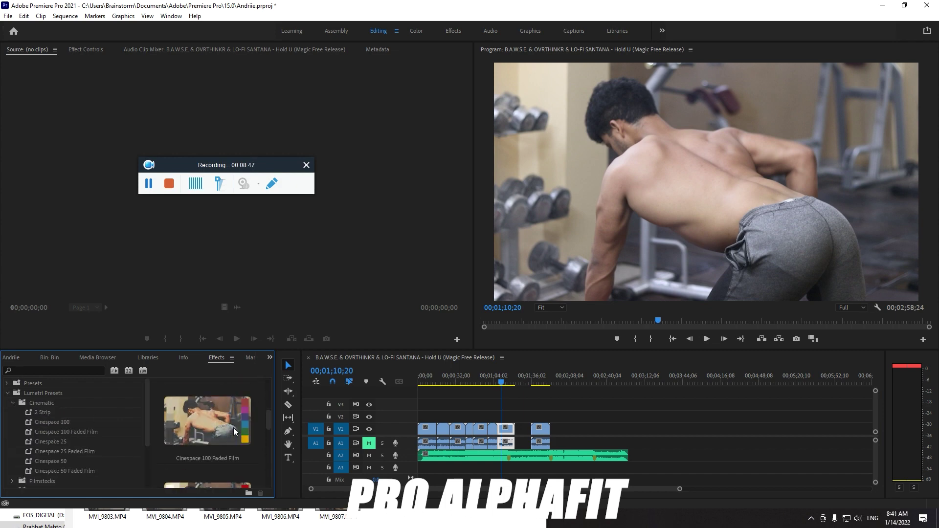
scroll(192, 418, up, 2)
click(191, 420)
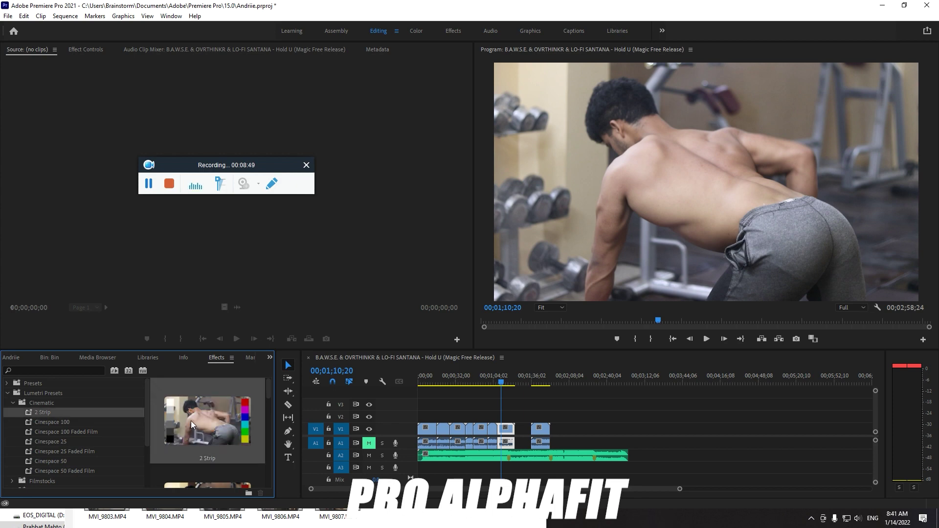
drag(510, 431, 509, 430)
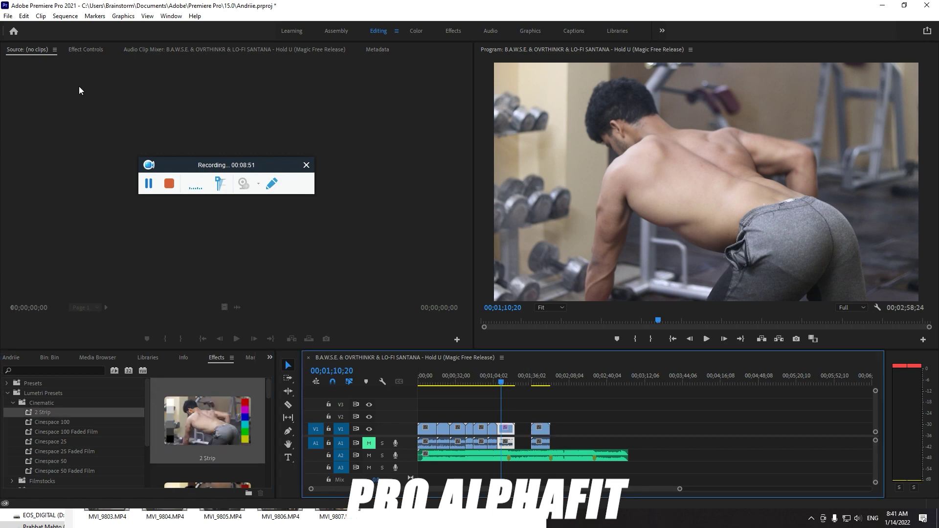
Load the Black Forest file as the creative look of the Lumetri Color effect on MVI_9793.MP4.
click(83, 52)
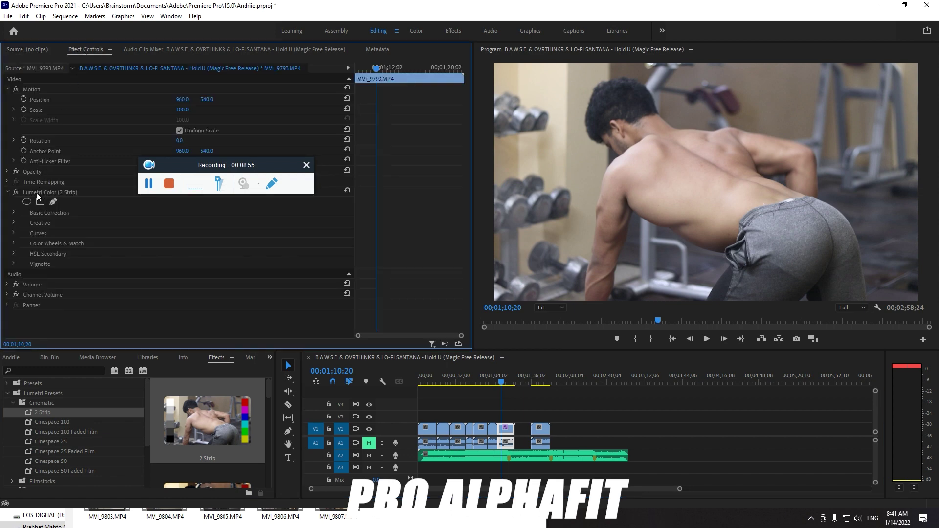
click(13, 221)
click(230, 245)
click(229, 264)
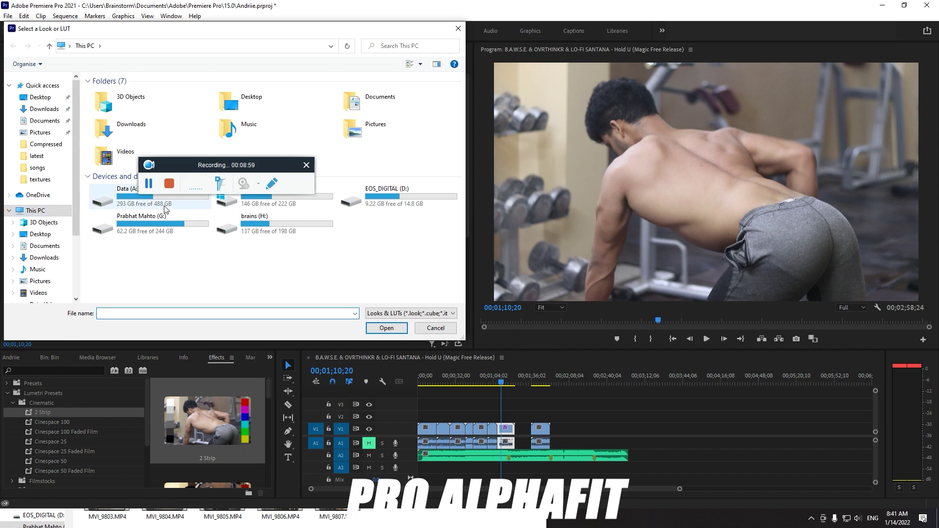
double_click(165, 209)
double_click(156, 237)
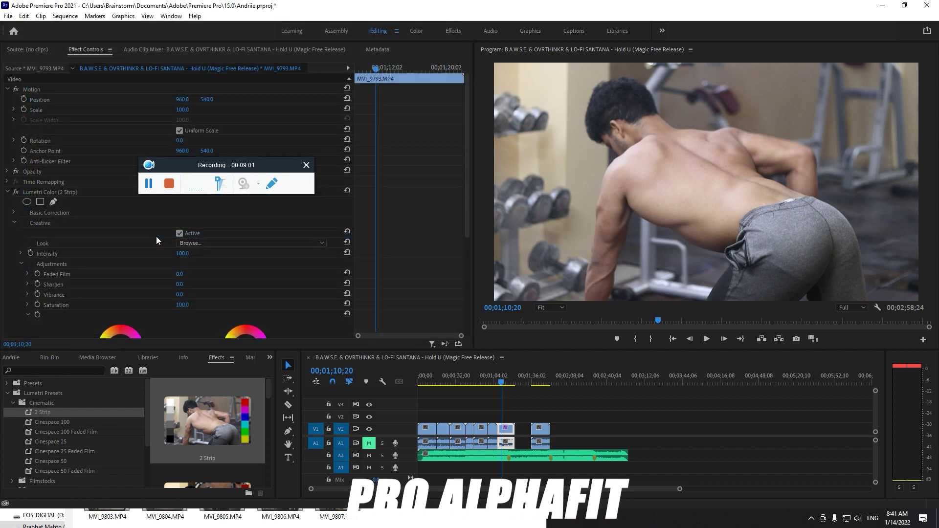
Copy the graded MVI_9793.MP4 clip and paste its attributes, including Lumetri Color (2 Strip), onto all the clips before it.
right_click(511, 428)
click(576, 33)
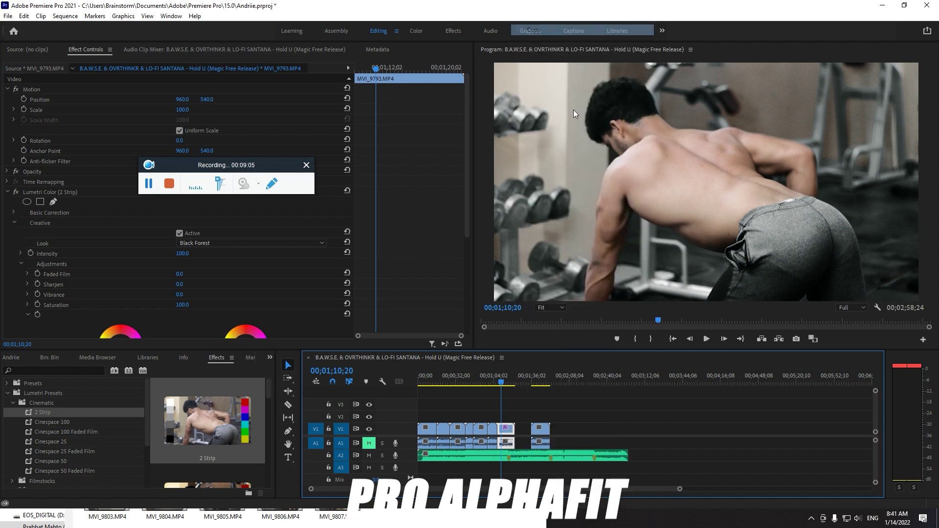
drag(420, 423, 419, 430)
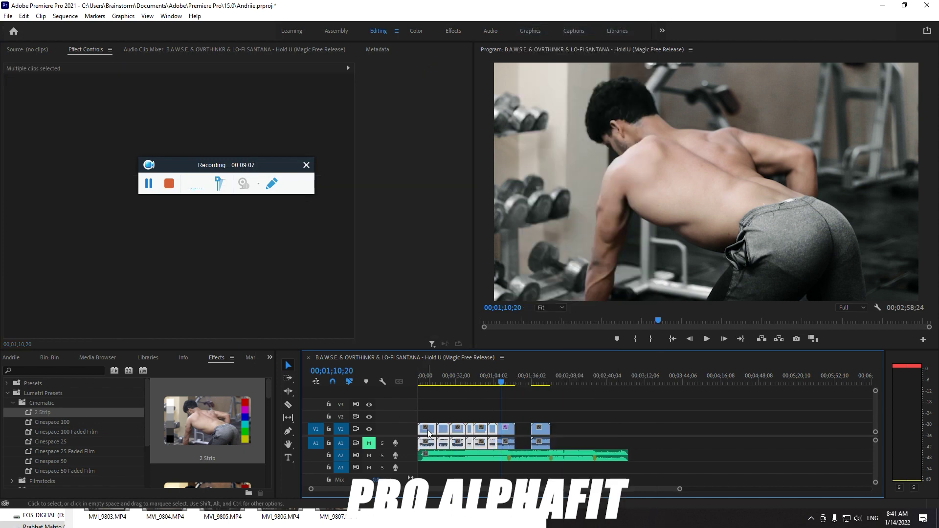
right_click(429, 429)
click(508, 50)
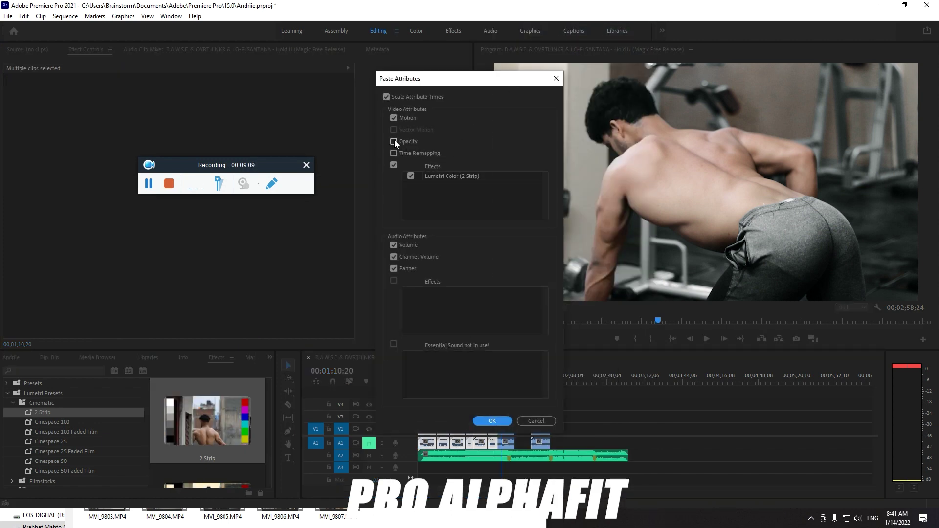
click(488, 421)
Play the graded first clip from 00;00;06;19 to check its look, stopping at 00;00;13;20.
click(426, 382)
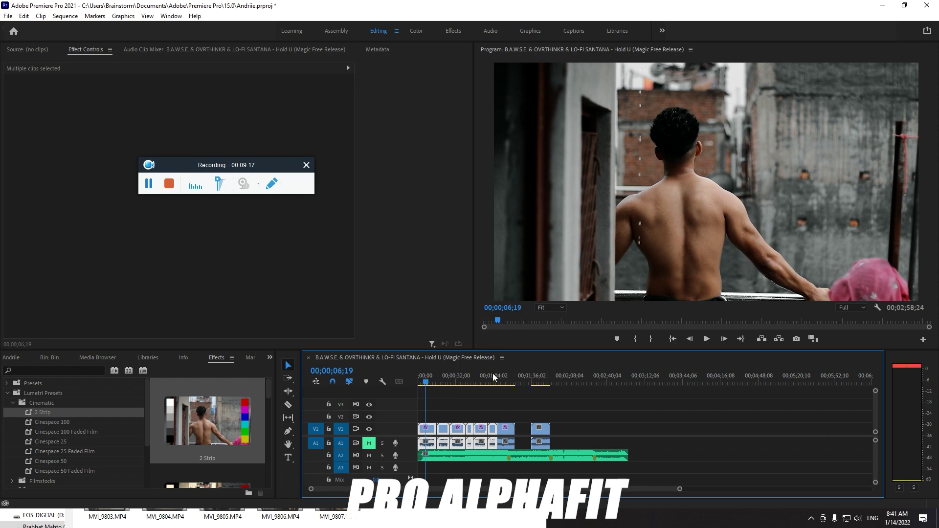
click(706, 342)
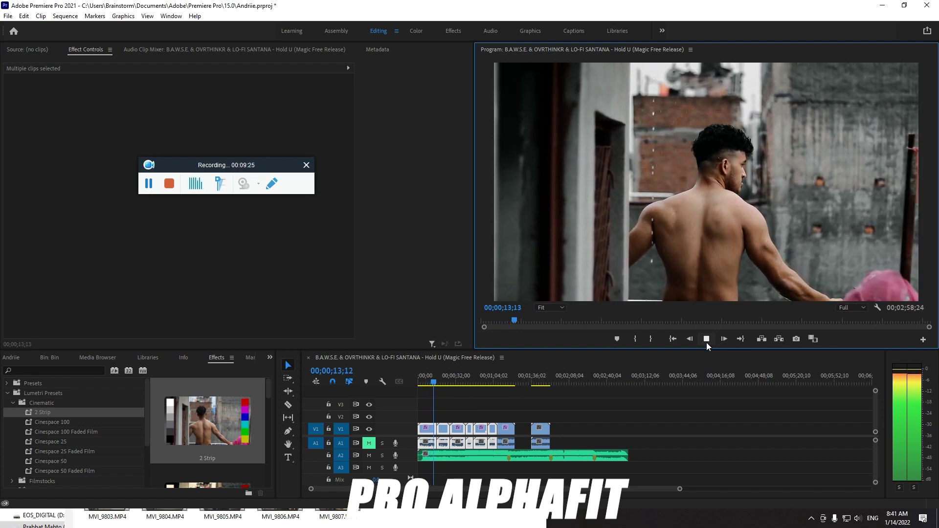
click(706, 339)
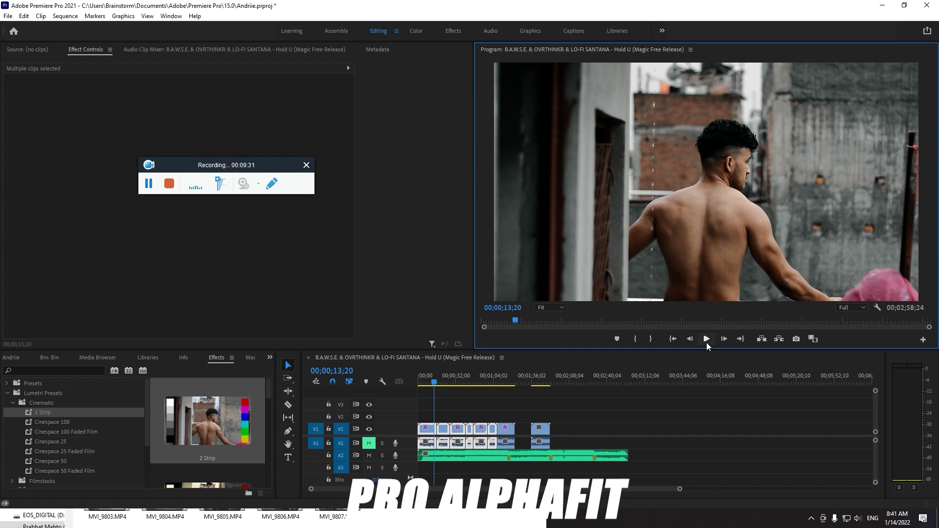
Play the graded sequence from 00;00;13;20 through the following clips to check the look, stopping around 00;00;51;29.
click(706, 343)
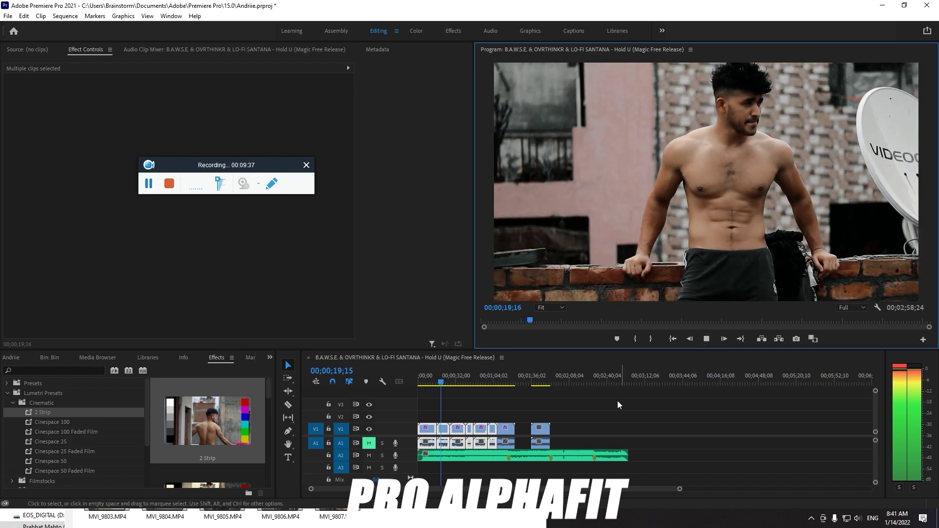
drag(245, 170, 124, 206)
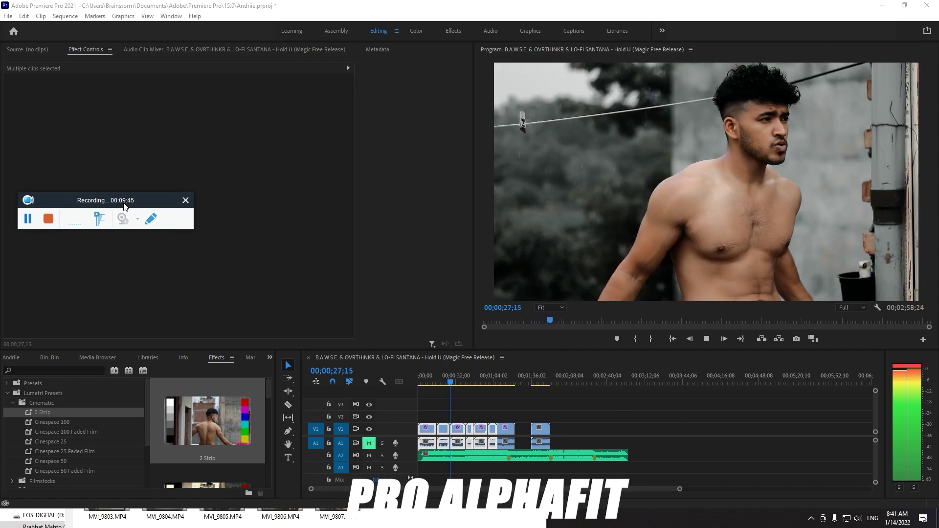
click(728, 447)
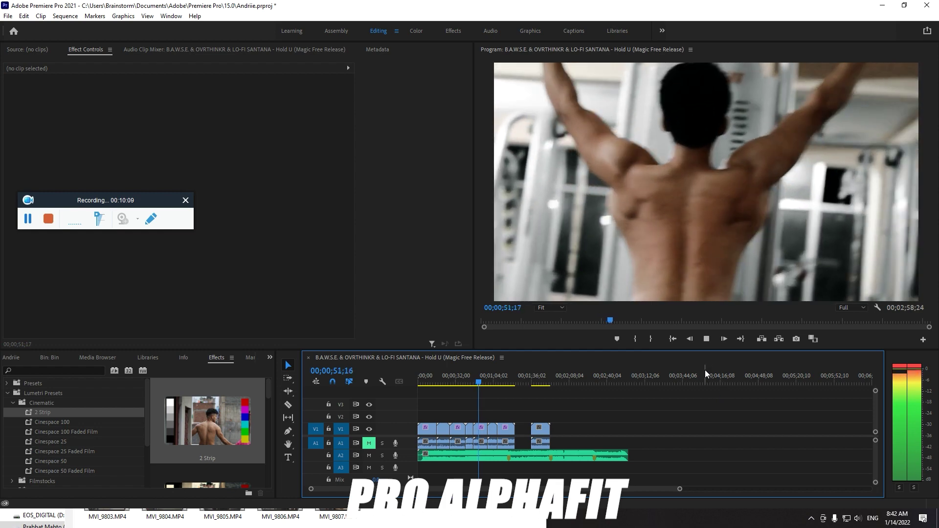
click(706, 339)
Clear the open windows down to the desktop, switch to Chrome and search Google for "black bars".
click(430, 523)
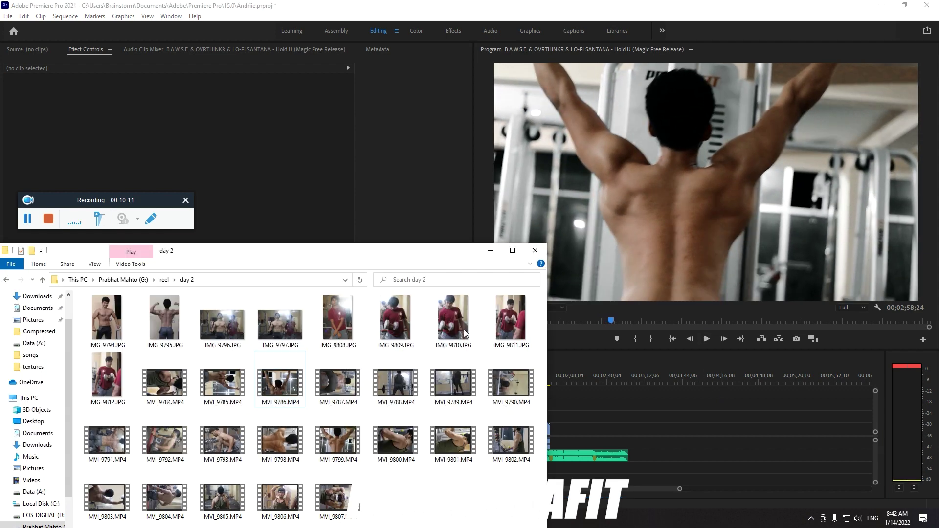
click(490, 249)
click(262, 518)
click(490, 251)
click(882, 5)
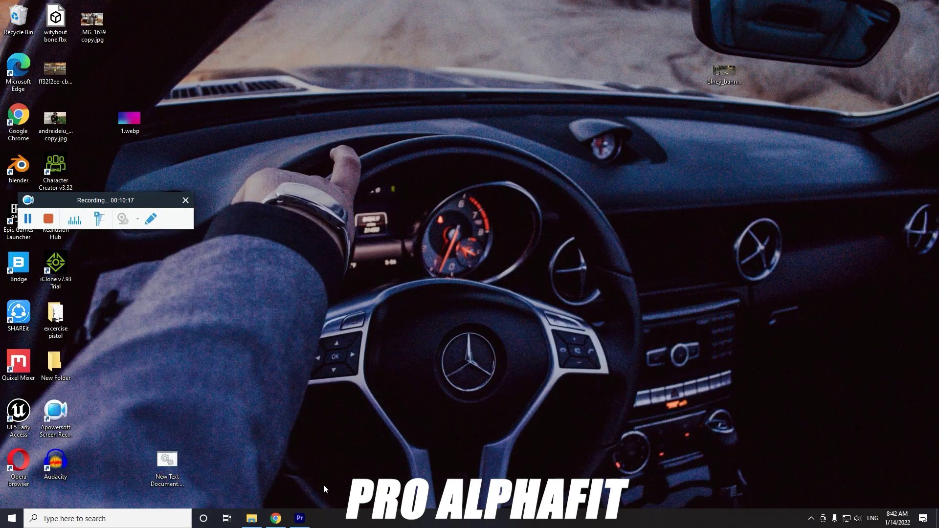
click(275, 518)
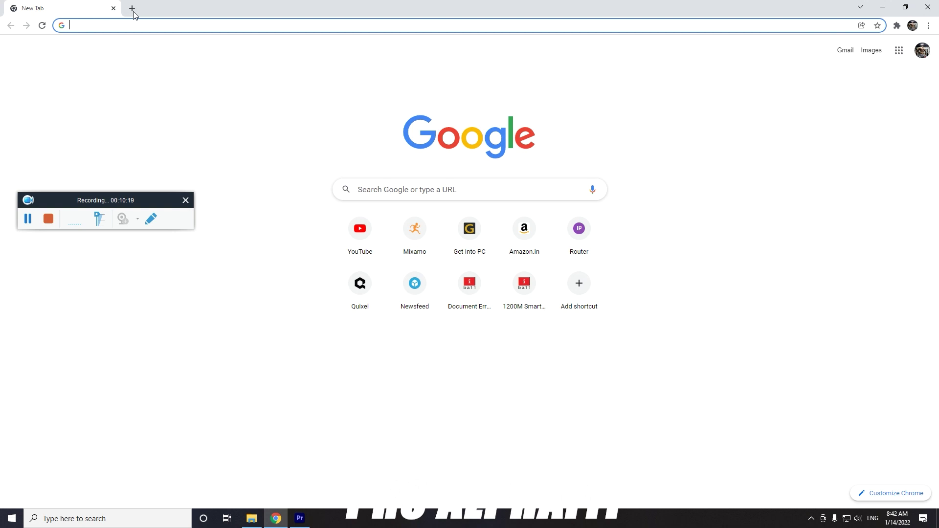
click(123, 30)
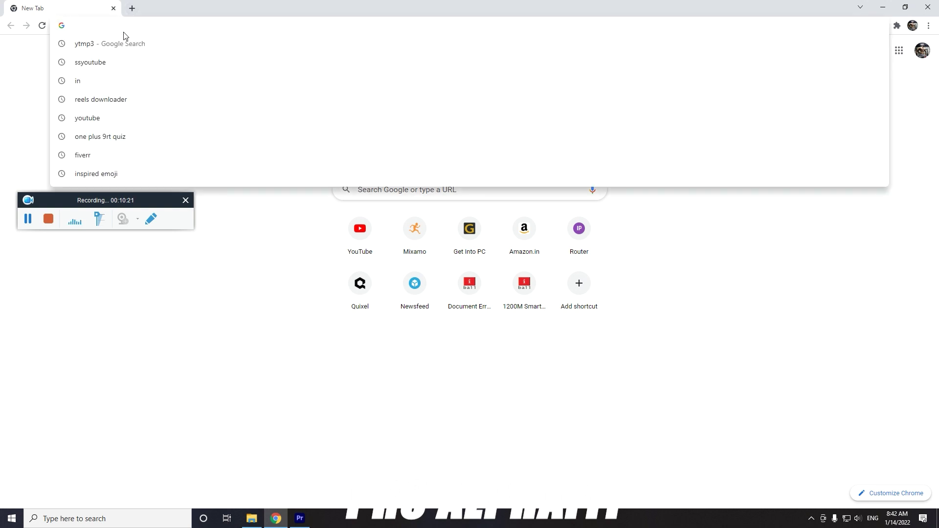
text(black)
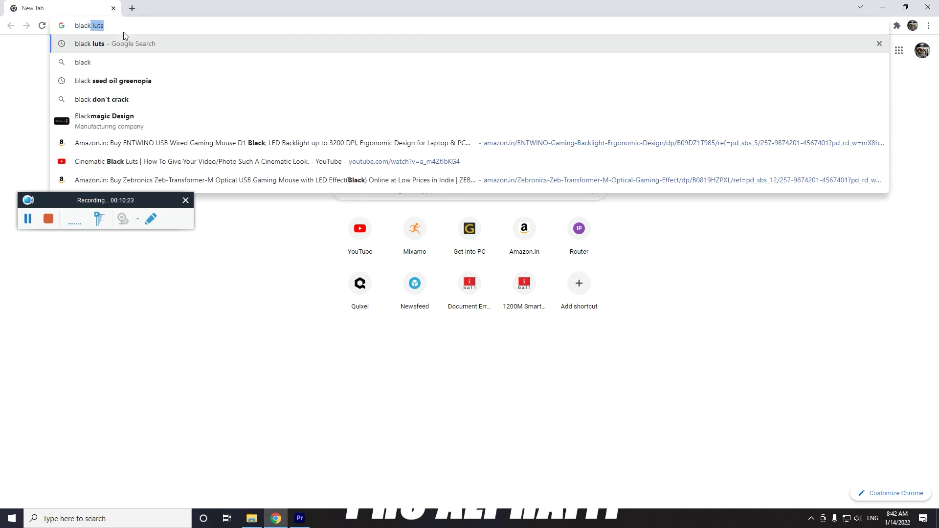
text( bars)
key(Return)
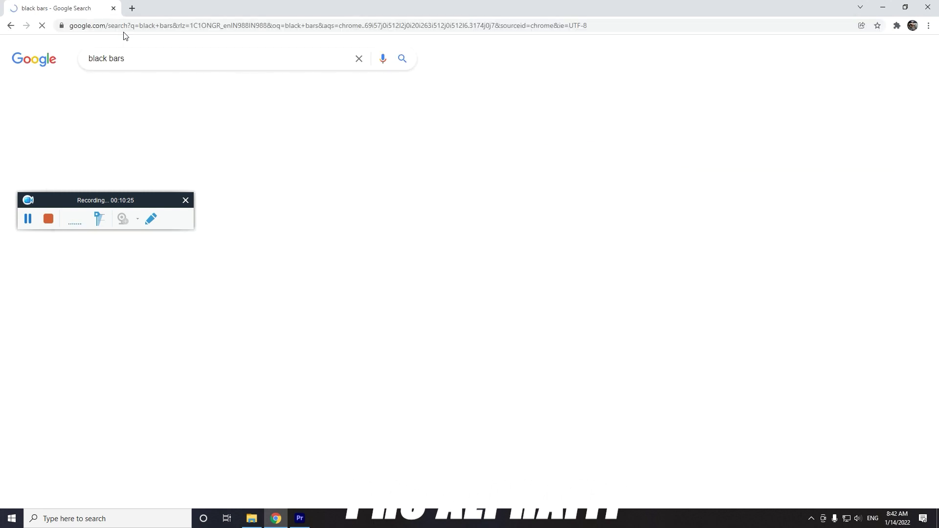
Browse the black bars image results in a smaller browser window and open the transparent black bars image.
click(226, 185)
drag(434, 12, 344, 47)
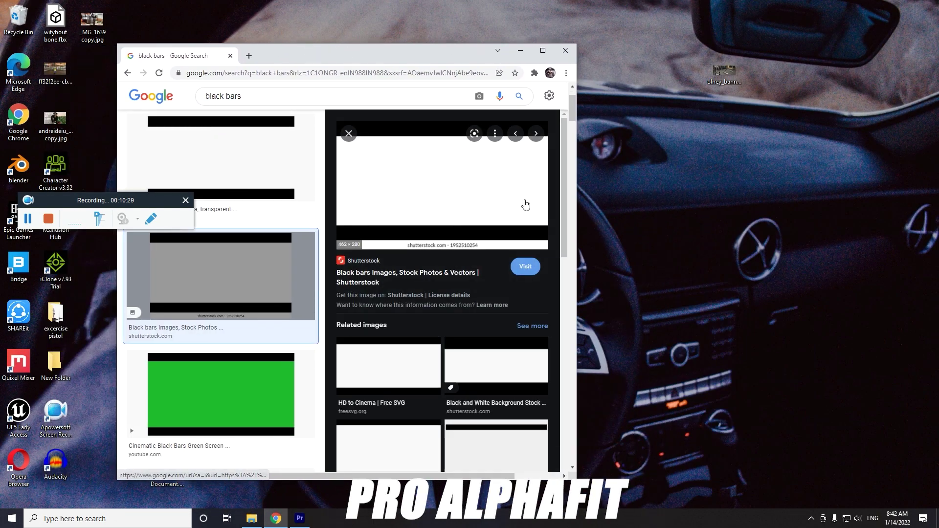
click(242, 167)
Bring the black bars image into Premiere Pro on V2 from the sequence start and extend it to about 00;02;53;25.
drag(449, 194, 346, 447)
click(520, 50)
drag(311, 511, 411, 417)
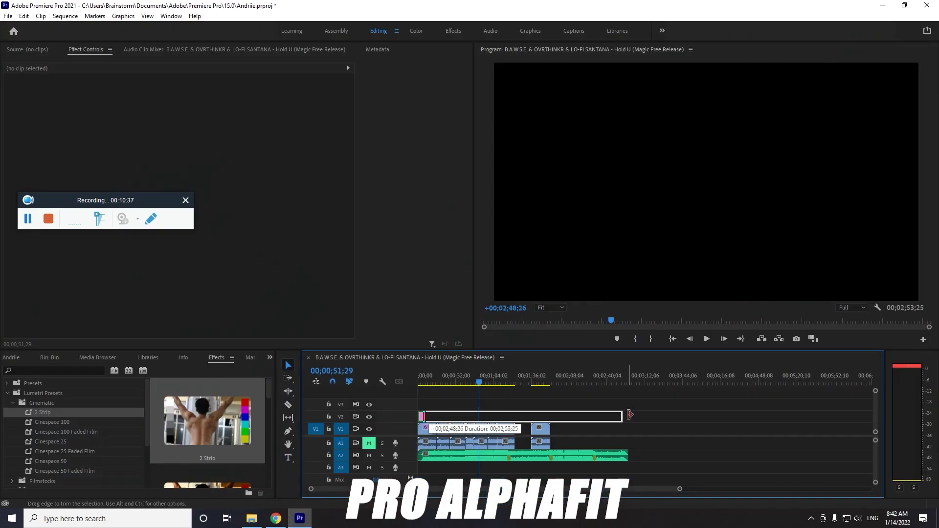
drag(464, 377, 411, 383)
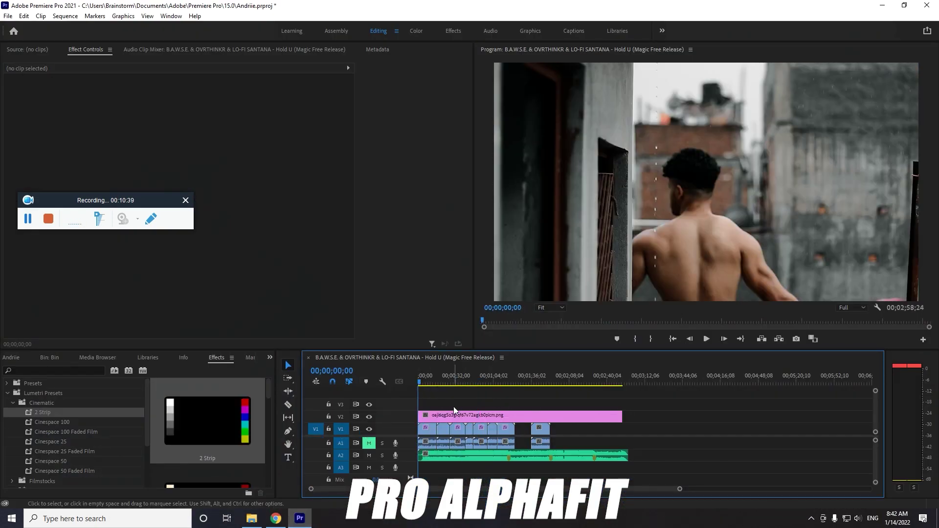
Fit the black bars image on V2 to the frame size and set its scale to 113.
right_click(523, 419)
click(594, 404)
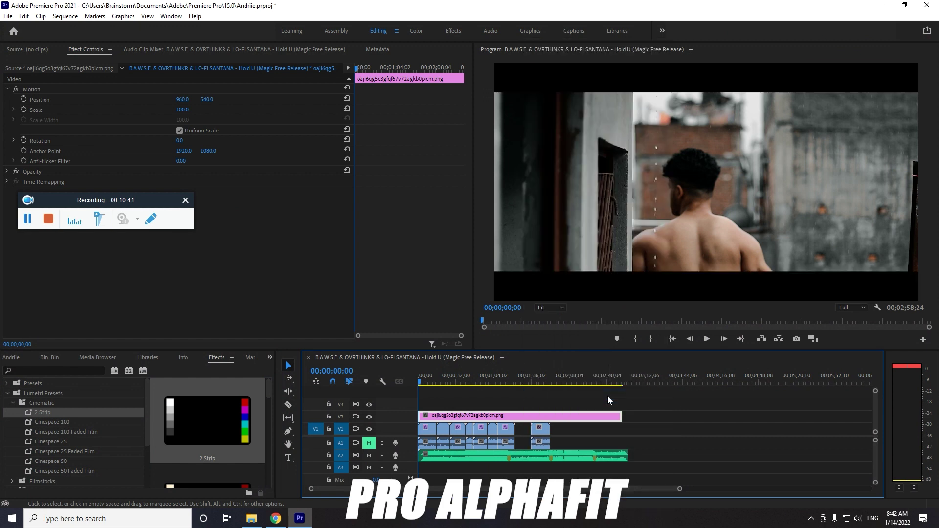
drag(182, 110, 188, 109)
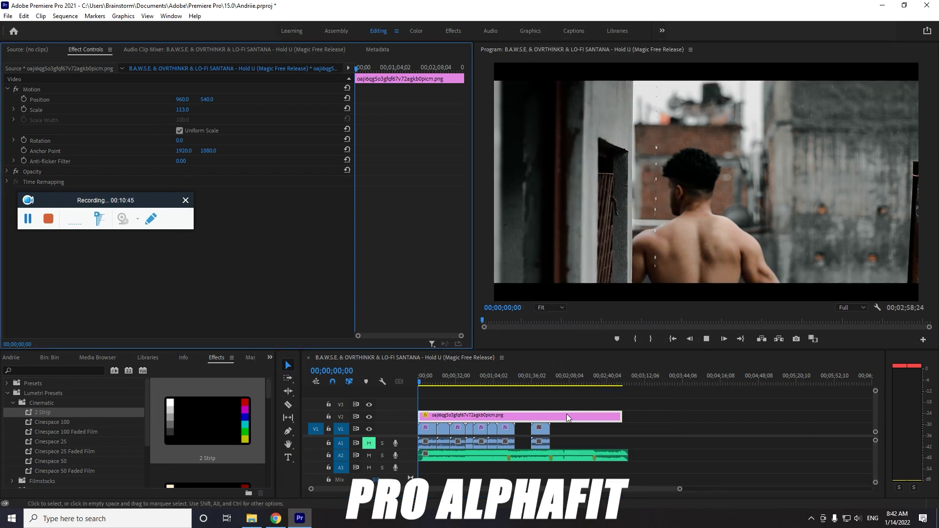
Cut the opening 00;00;02;05 off the music on A2 and shift the remaining music to the sequence start.
key(space)
key(space)
click(288, 405)
key(v)
click(429, 455)
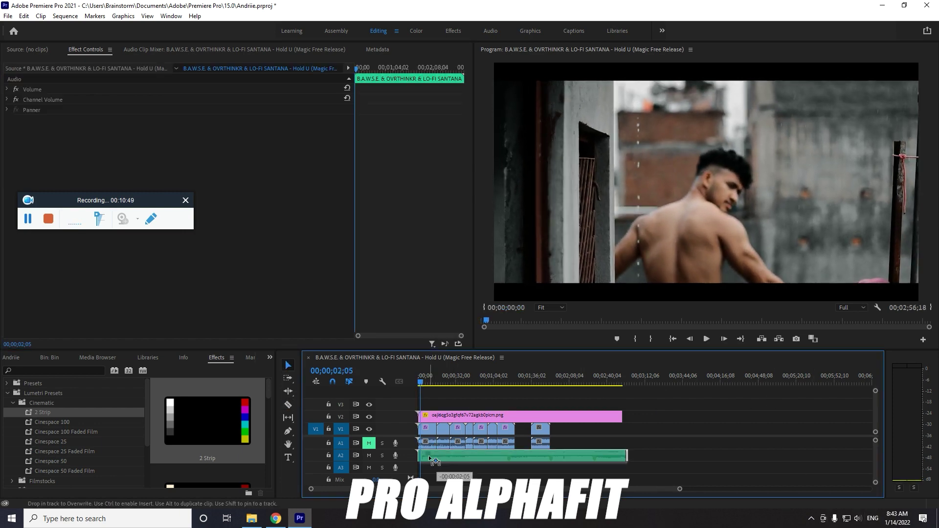
Play the sequence from 00;00;02;05 to 00;00;22;10, toggling V2's visibility off and on to compare the frame with and without the bars.
key(space)
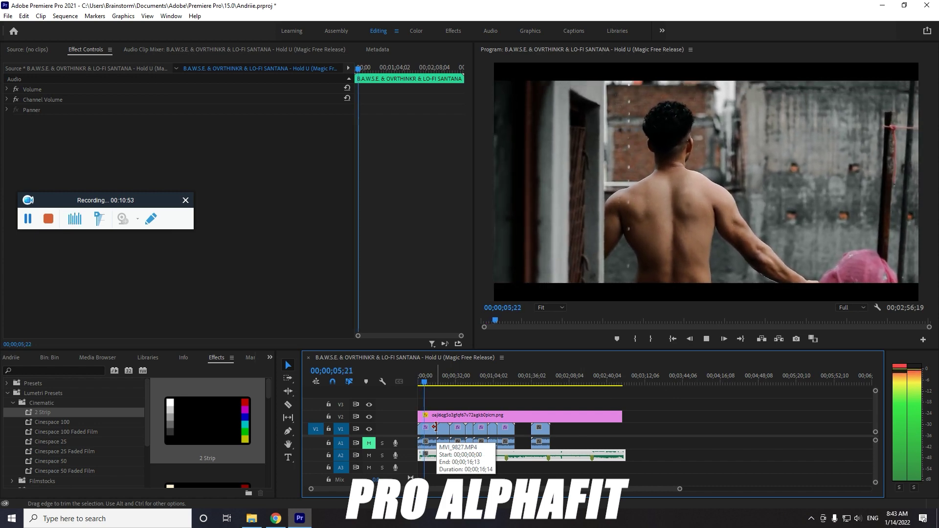
click(367, 418)
click(369, 417)
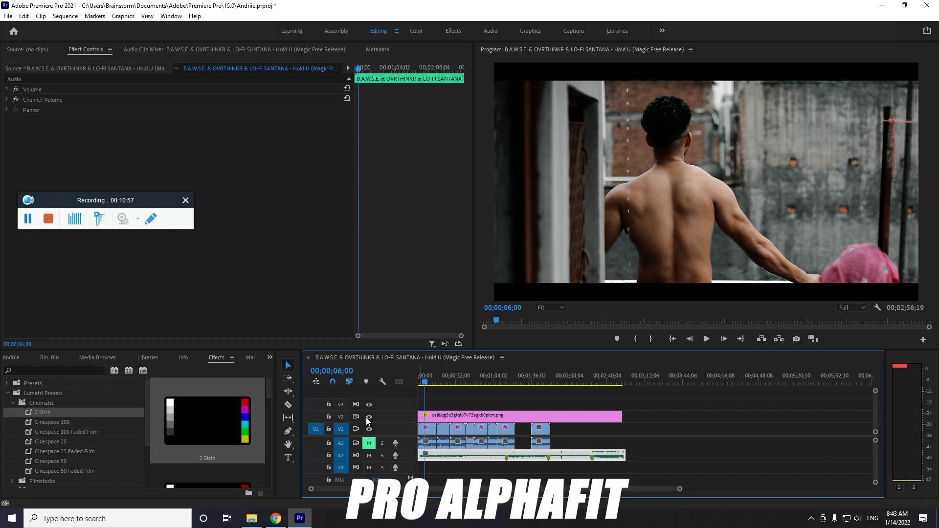
key(space)
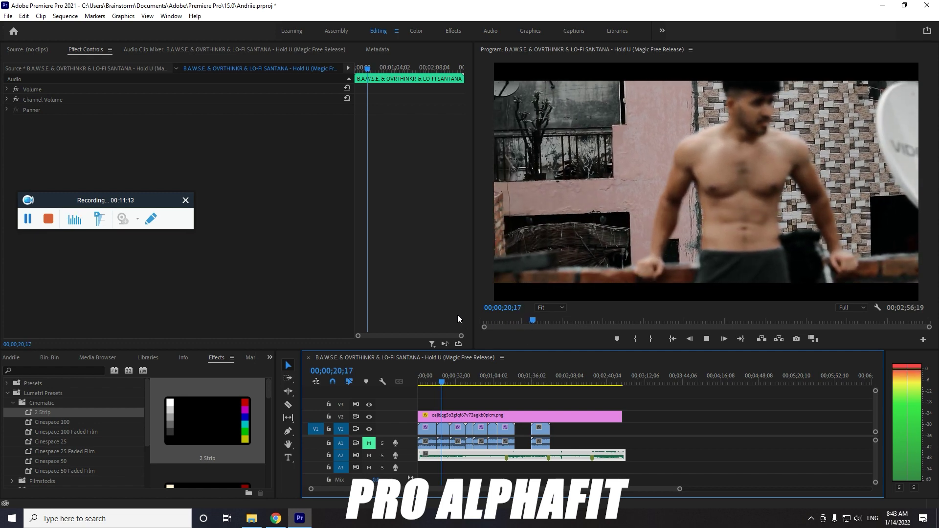
key(space)
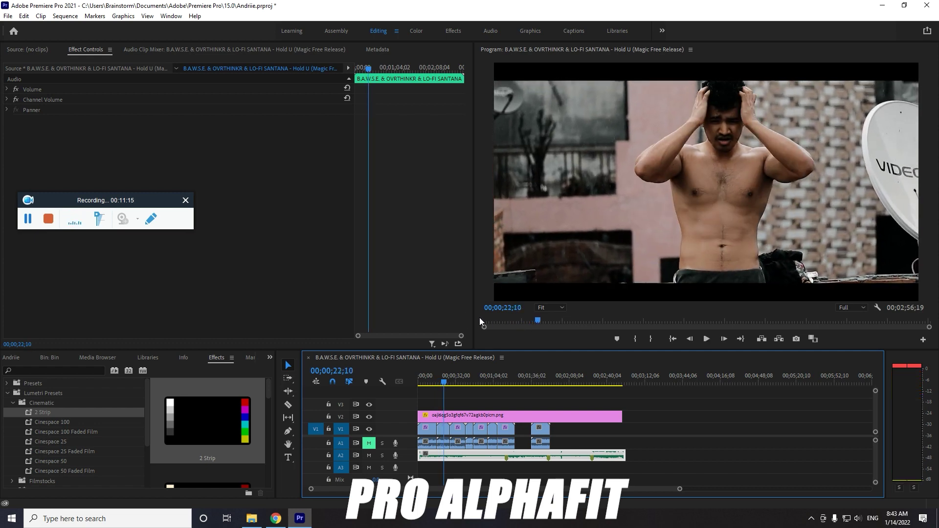